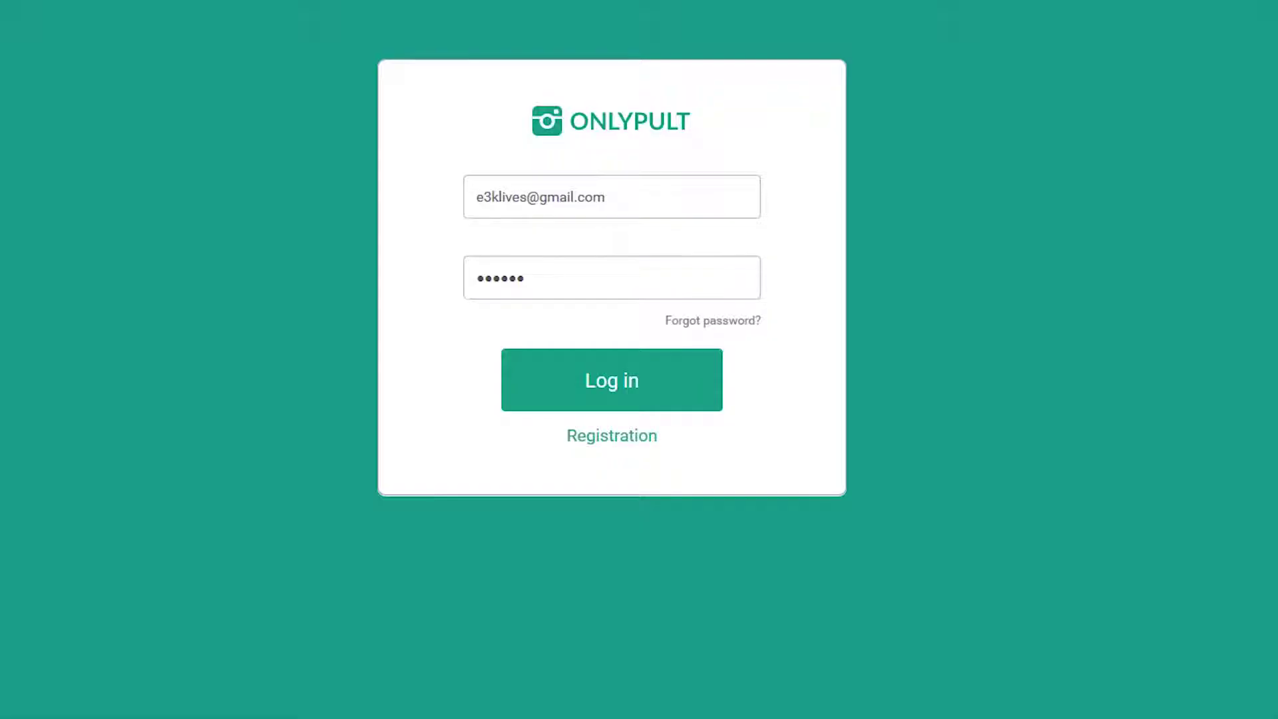
# Log in to Onlypult and dismiss the upload popup to reach the Posting dashboard
pyautogui.click(605, 380)
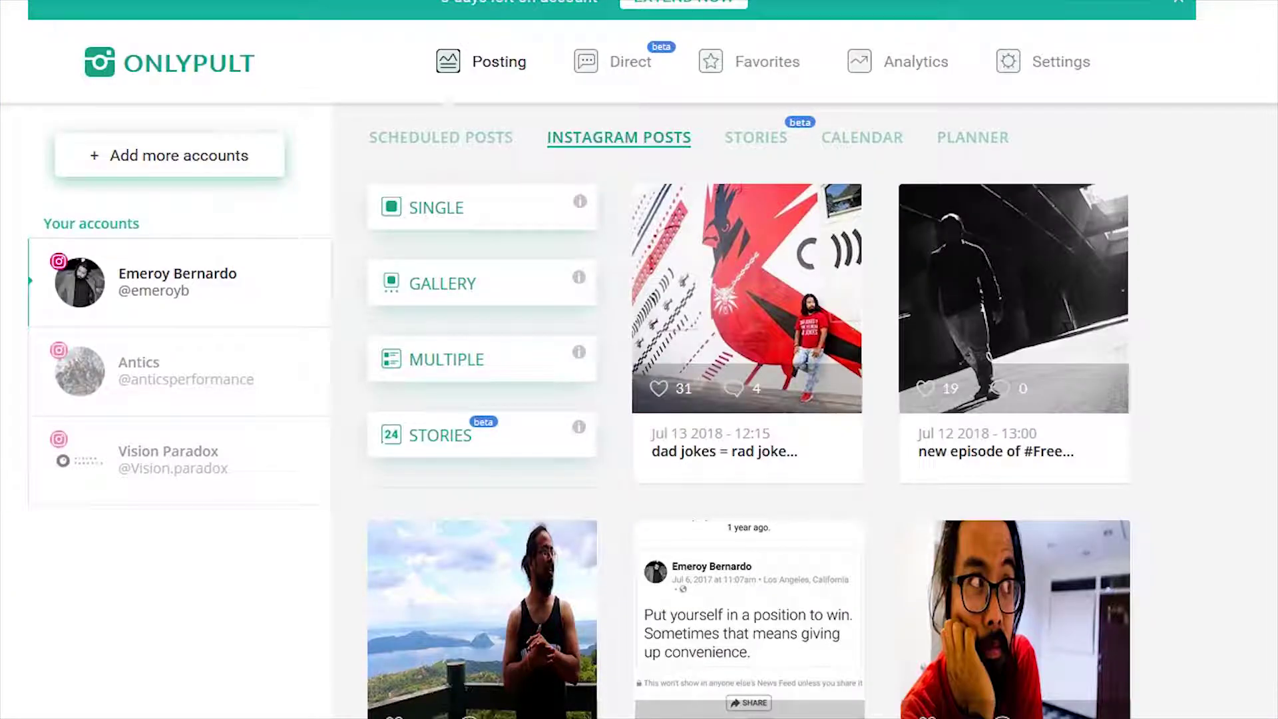
pyautogui.scroll(-10, 609, 175)
pyautogui.scroll(10, 610, 174)
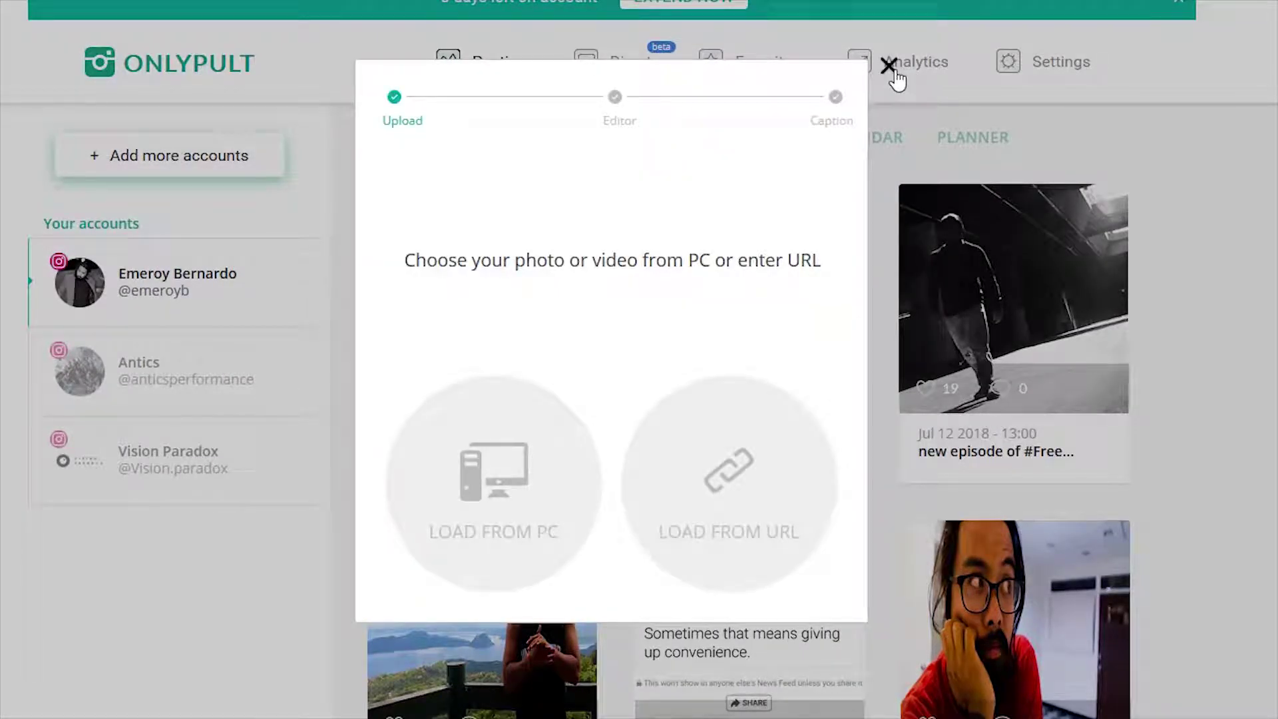
pyautogui.click(892, 70)
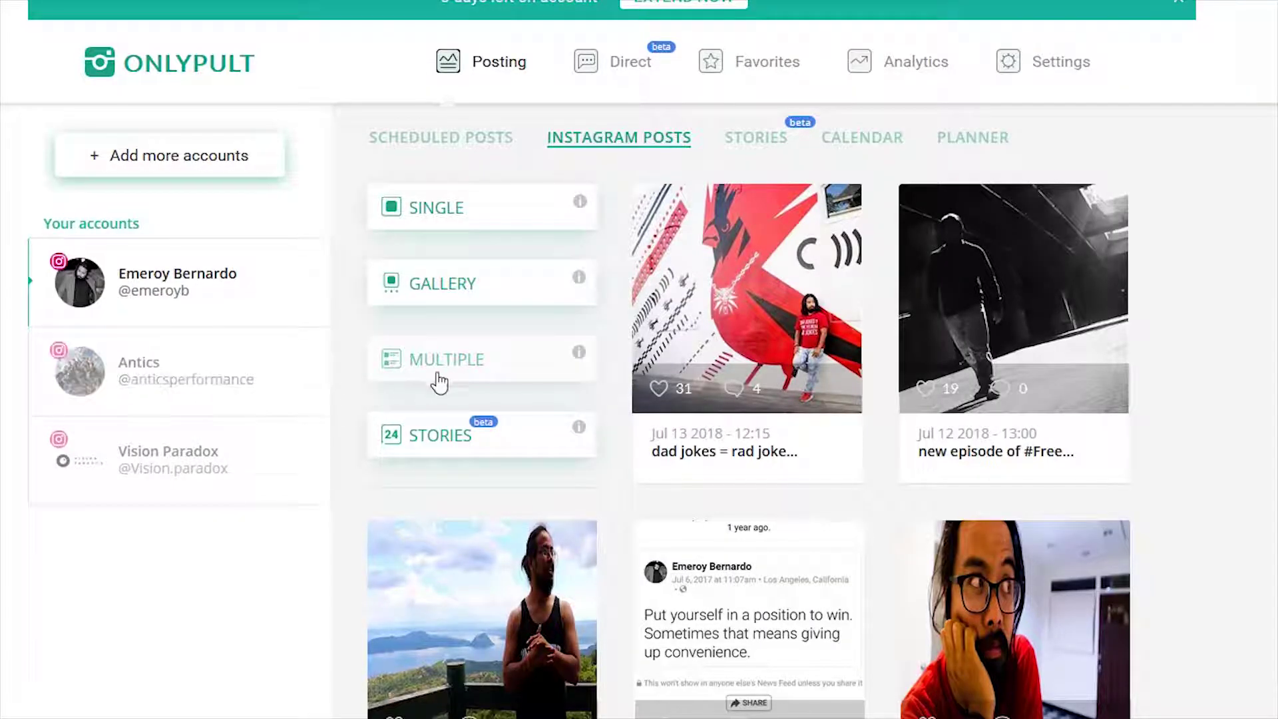
# Drag all fifteen philippine trip photos from Explorer into the Scheduled Posts upload area
pyautogui.click(444, 376)
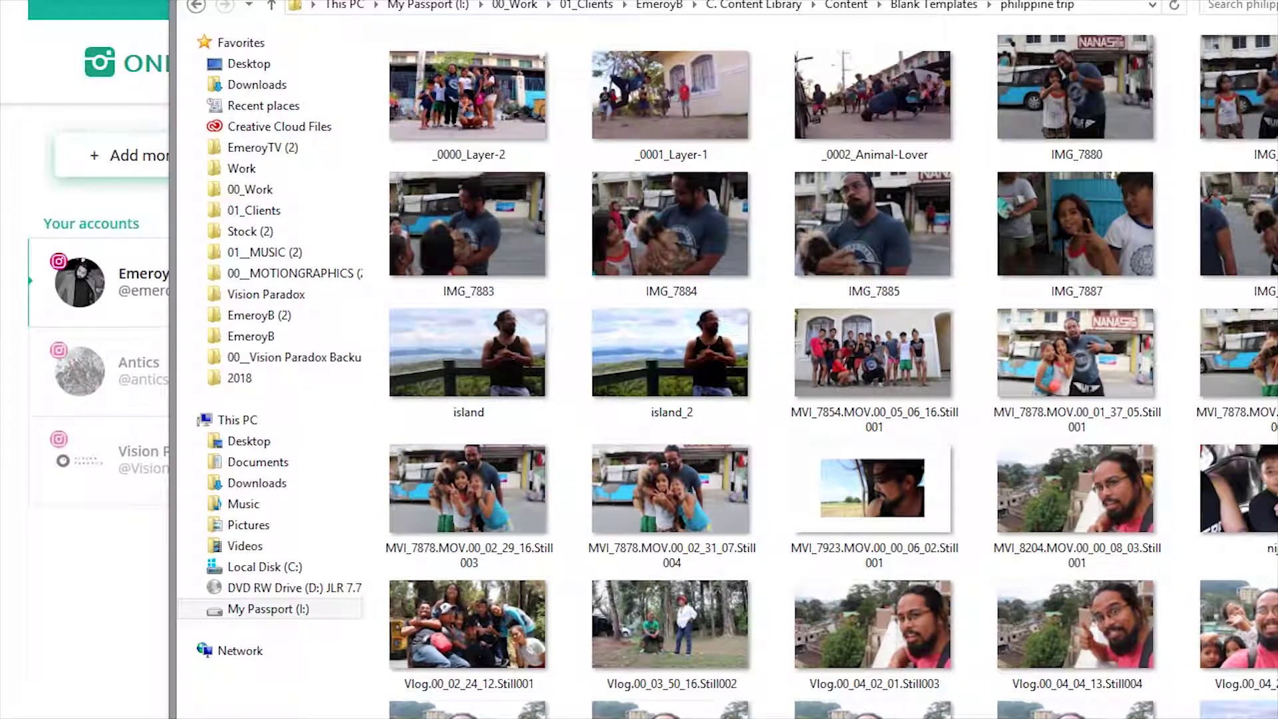
pyautogui.press('super+Right')
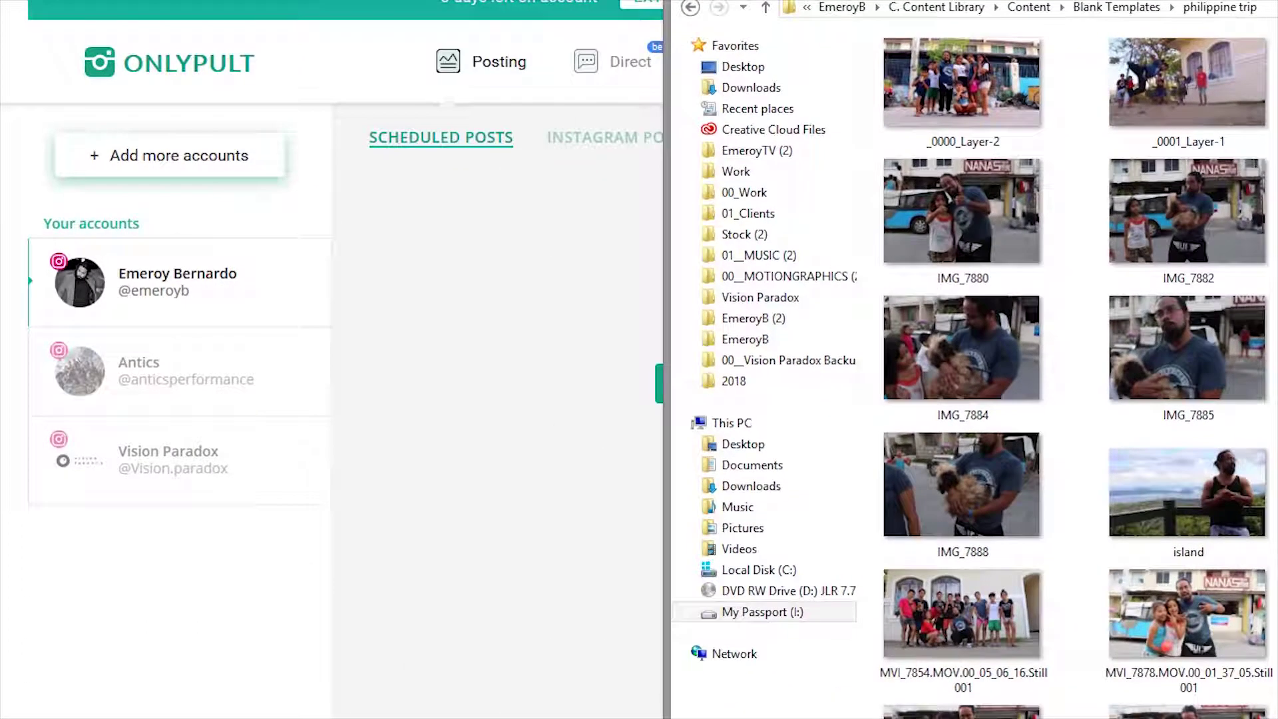
pyautogui.click(949, 85)
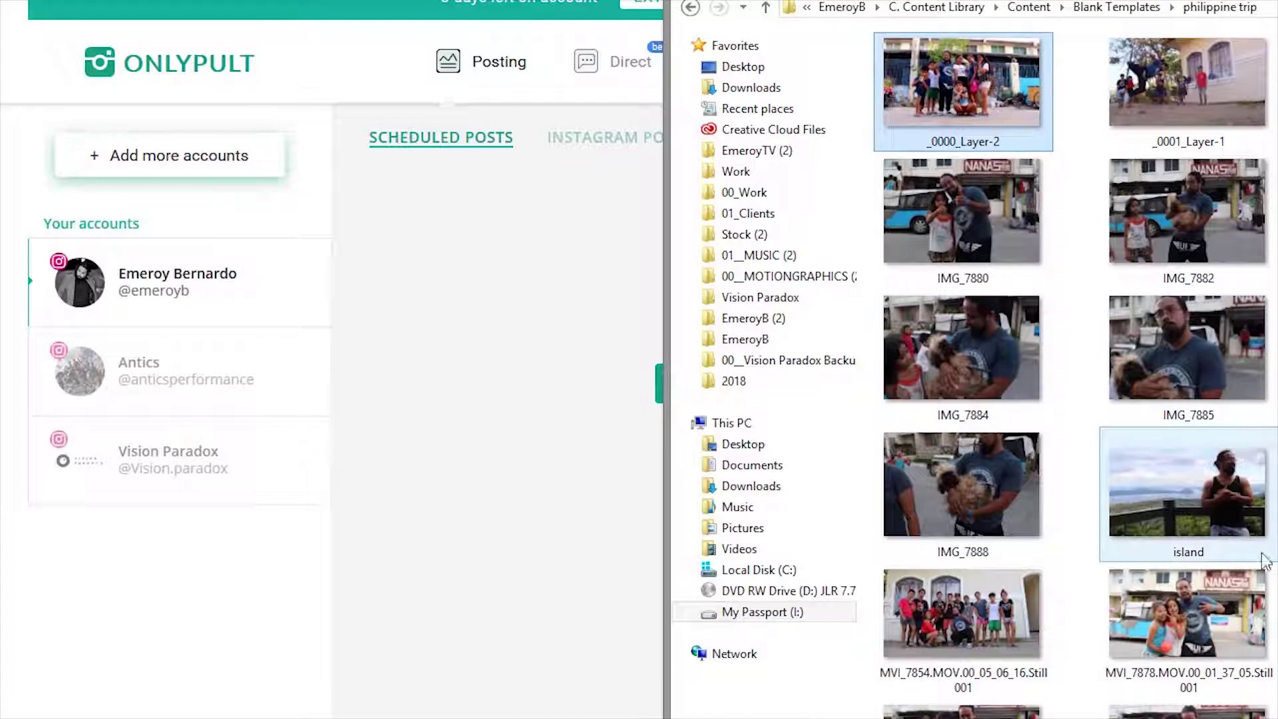
pyautogui.hotkey('ctrl', 'a')
pyautogui.moveTo(1149, 338); pyautogui.dragTo(599, 394)
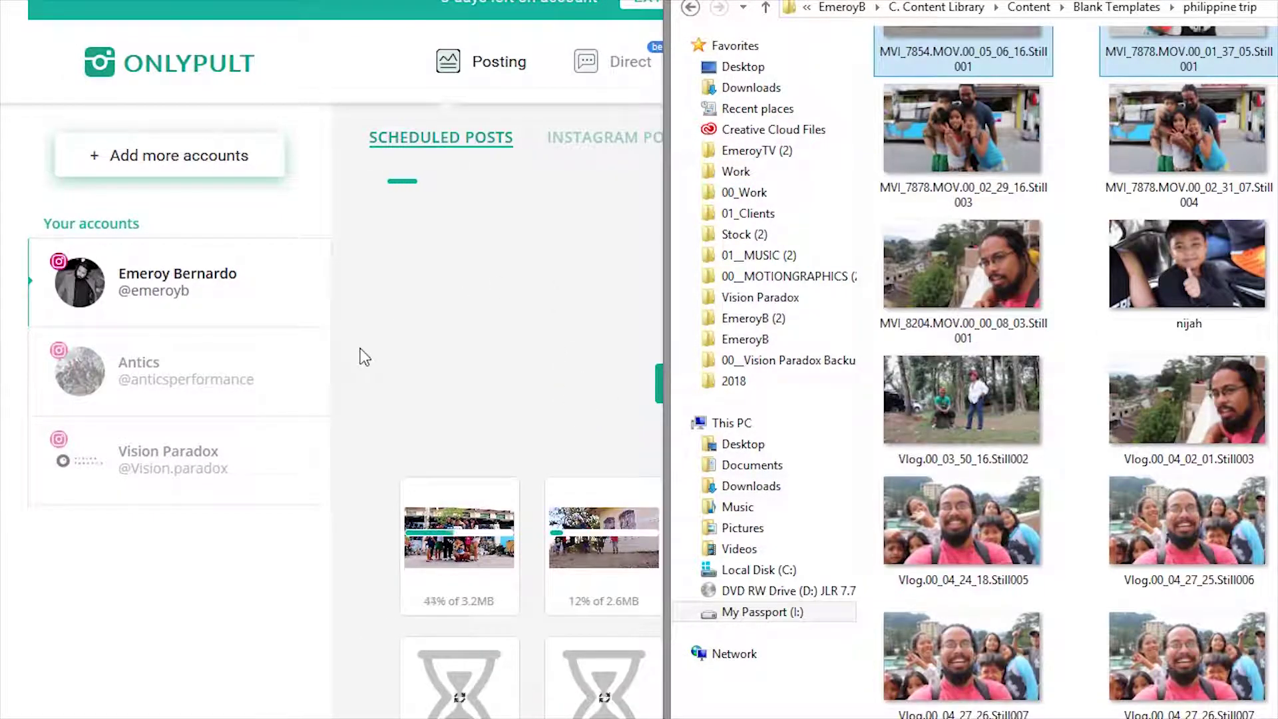
pyautogui.click(363, 356)
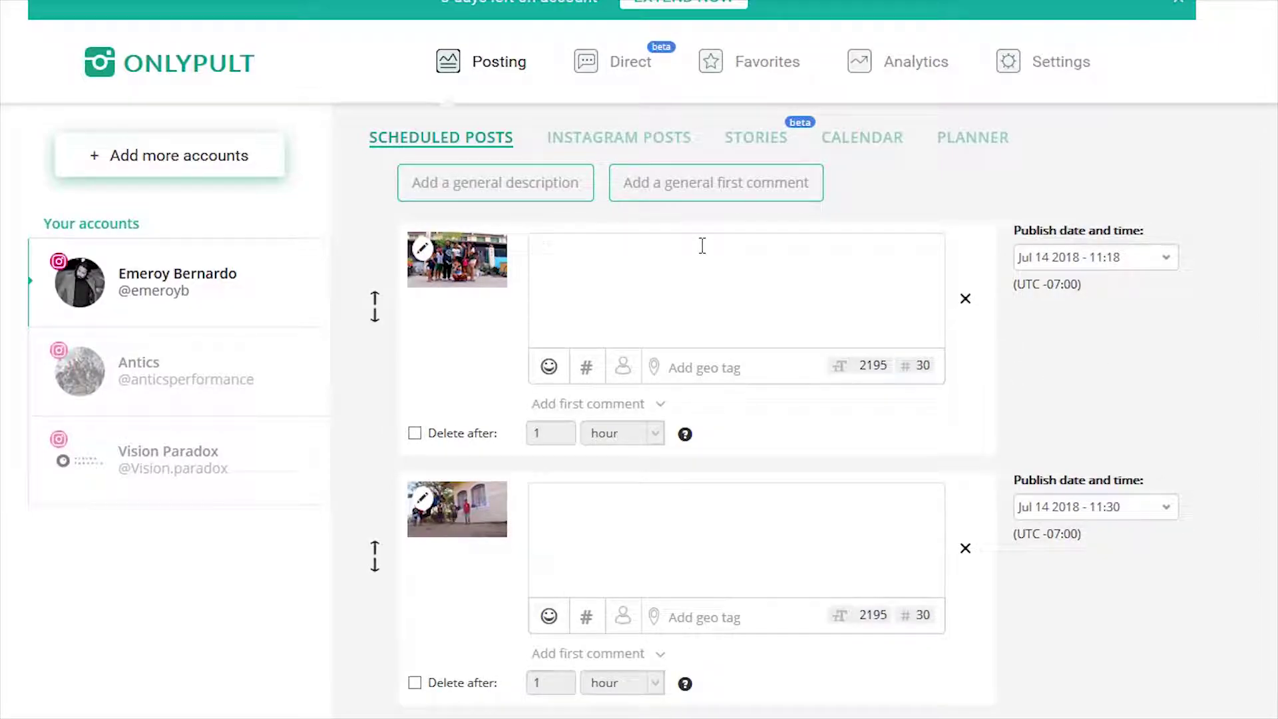
# Apply the general caption 'alalalalalala' to all scheduled posts and begin a general first comment
pyautogui.click(515, 210)
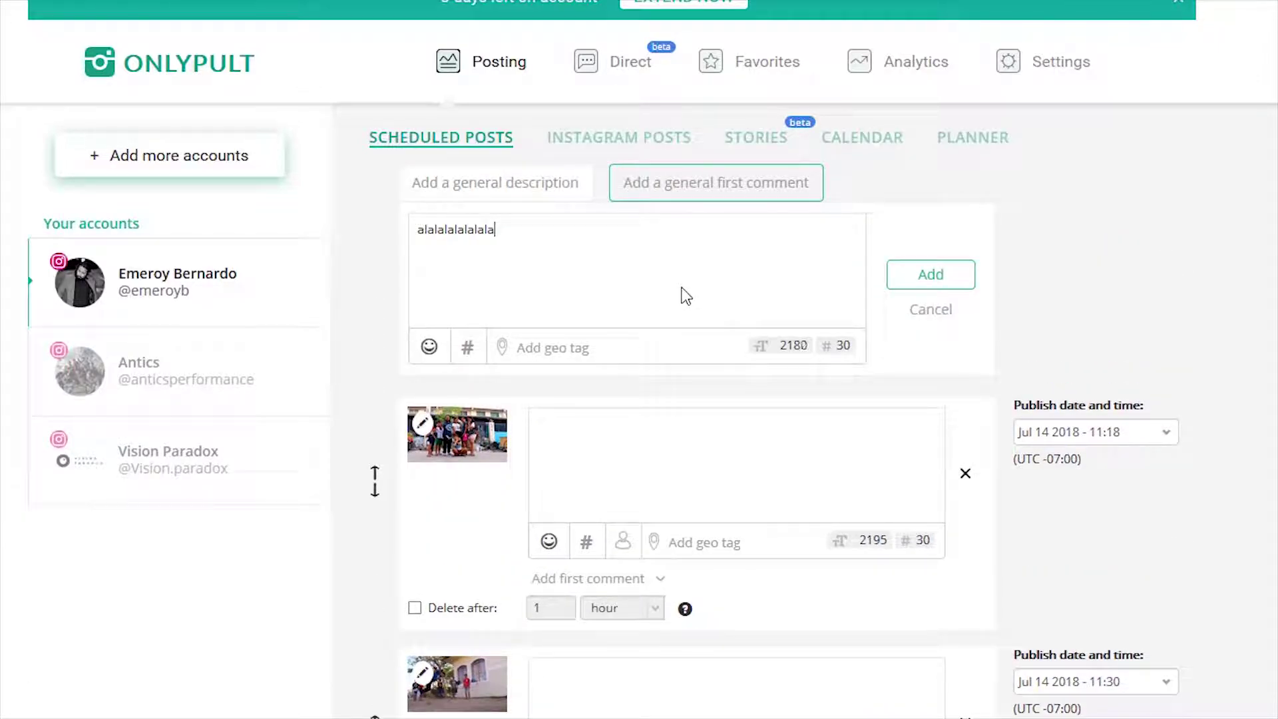
pyautogui.click(939, 275)
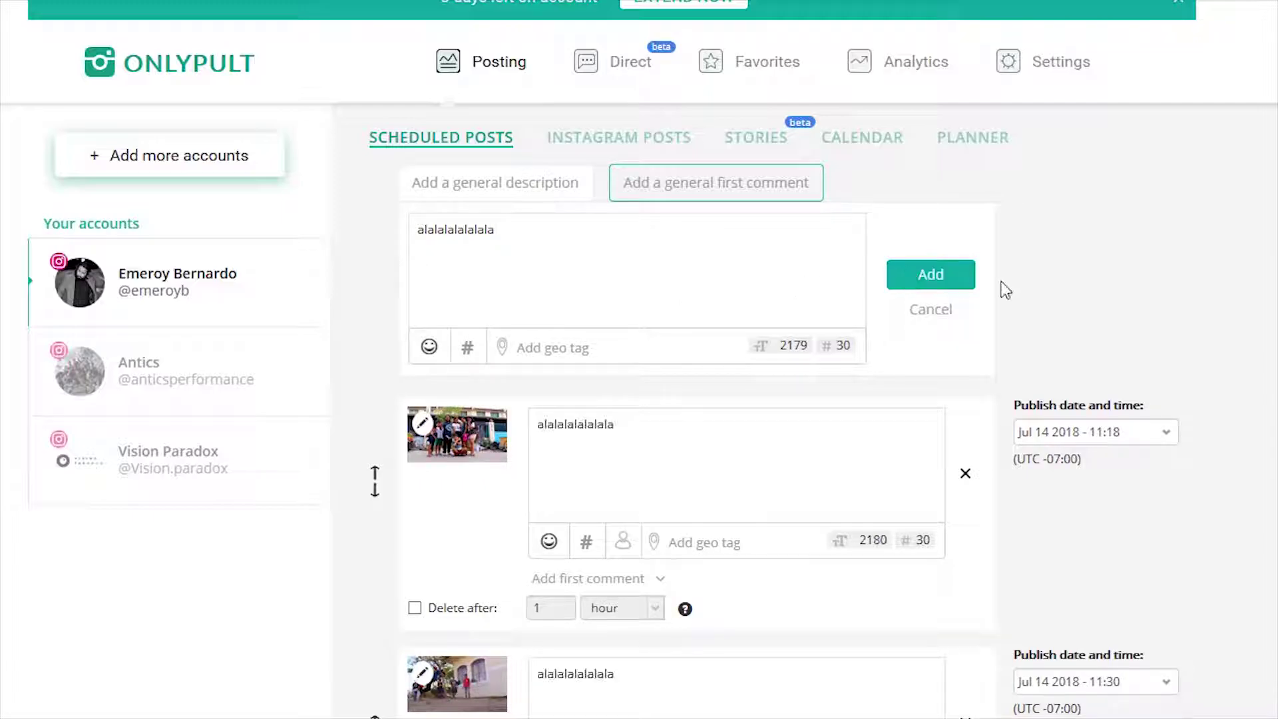
pyautogui.scroll(-10, 1218, 386)
pyautogui.scroll(10, 1196, 430)
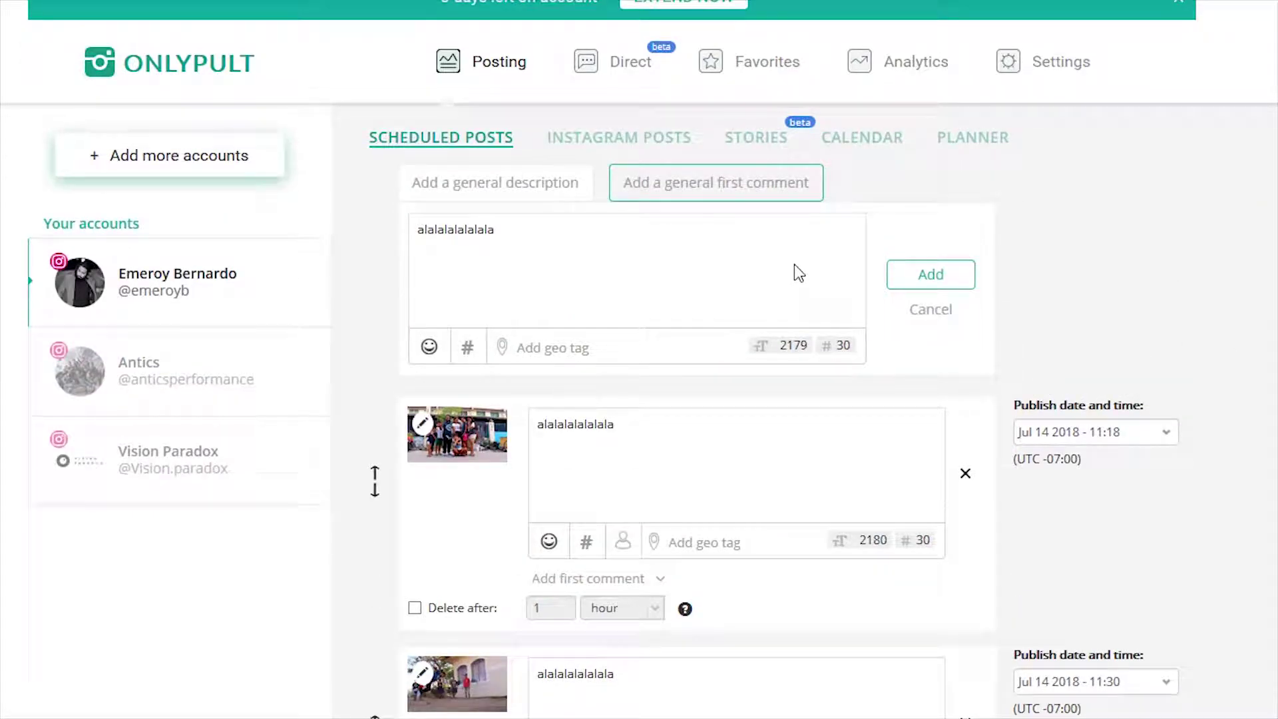
pyautogui.click(796, 191)
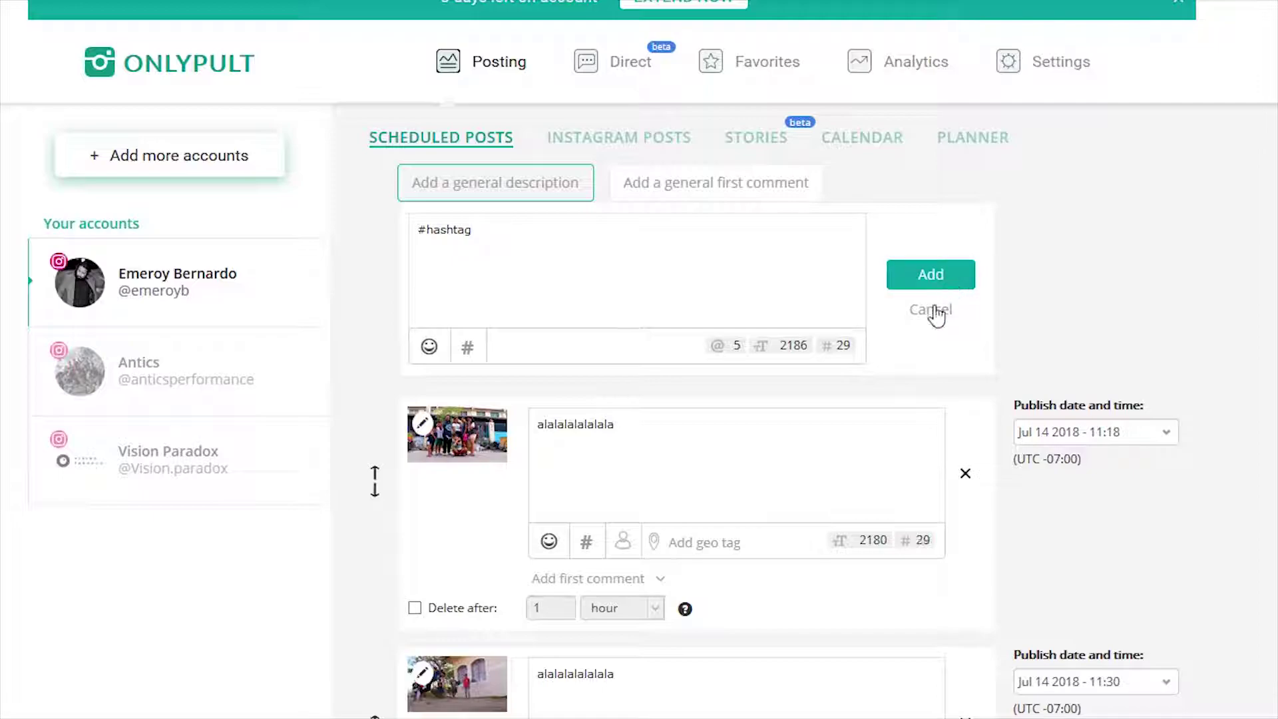
# Expand the first comments of the 11:18 and 11:30 posts
pyautogui.click(663, 578)
pyautogui.scroll(-2, 786, 605)
pyautogui.scroll(-8, 701, 530)
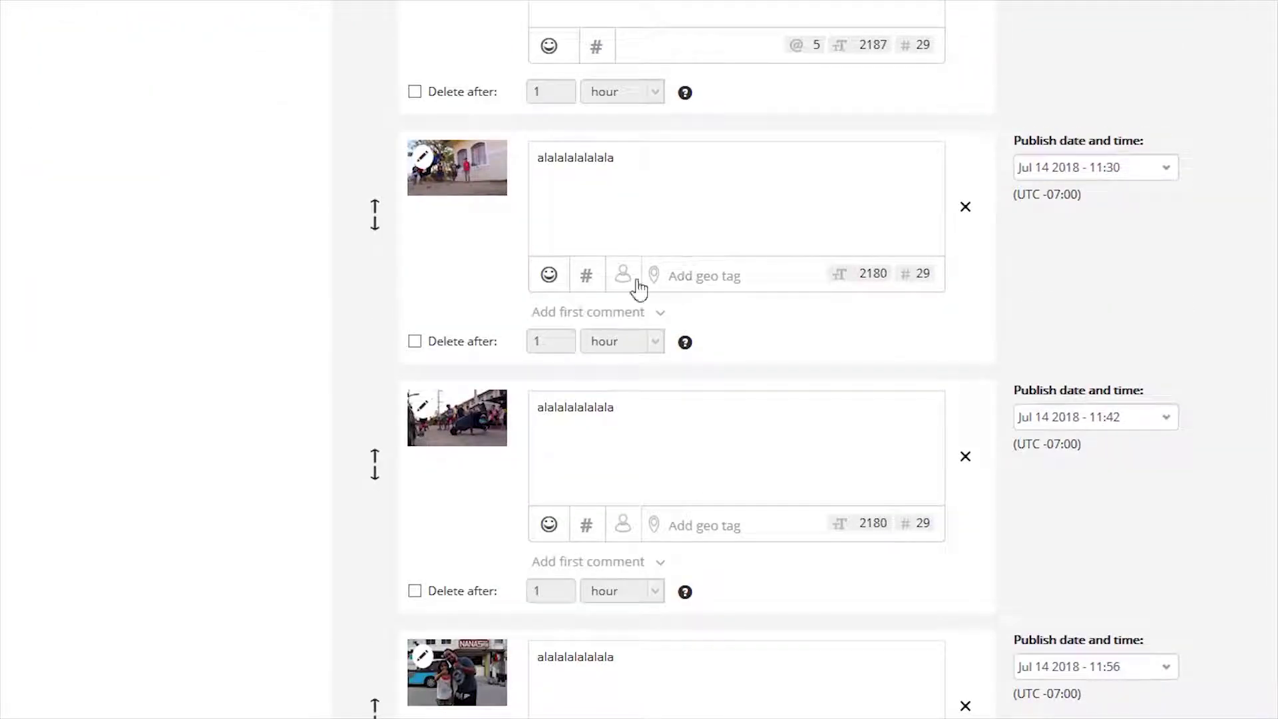
pyautogui.click(636, 310)
pyautogui.scroll(-10, 713, 448)
pyautogui.scroll(10, 1149, 194)
# Reschedule the first post to July 17, 2018 at 11:18
pyautogui.click(1125, 434)
pyautogui.click(1040, 481)
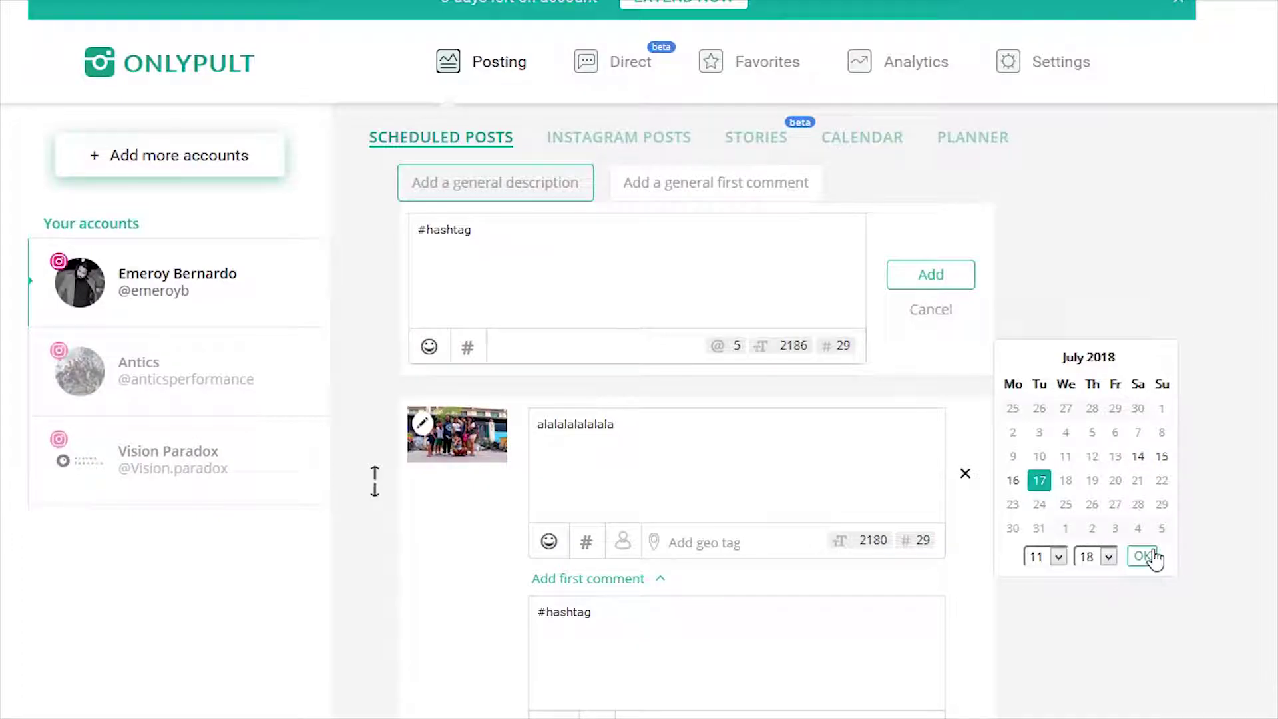
pyautogui.click(1142, 556)
pyautogui.scroll(-10, 1198, 599)
# Change the second post's publish time to 1:30
pyautogui.click(1097, 168)
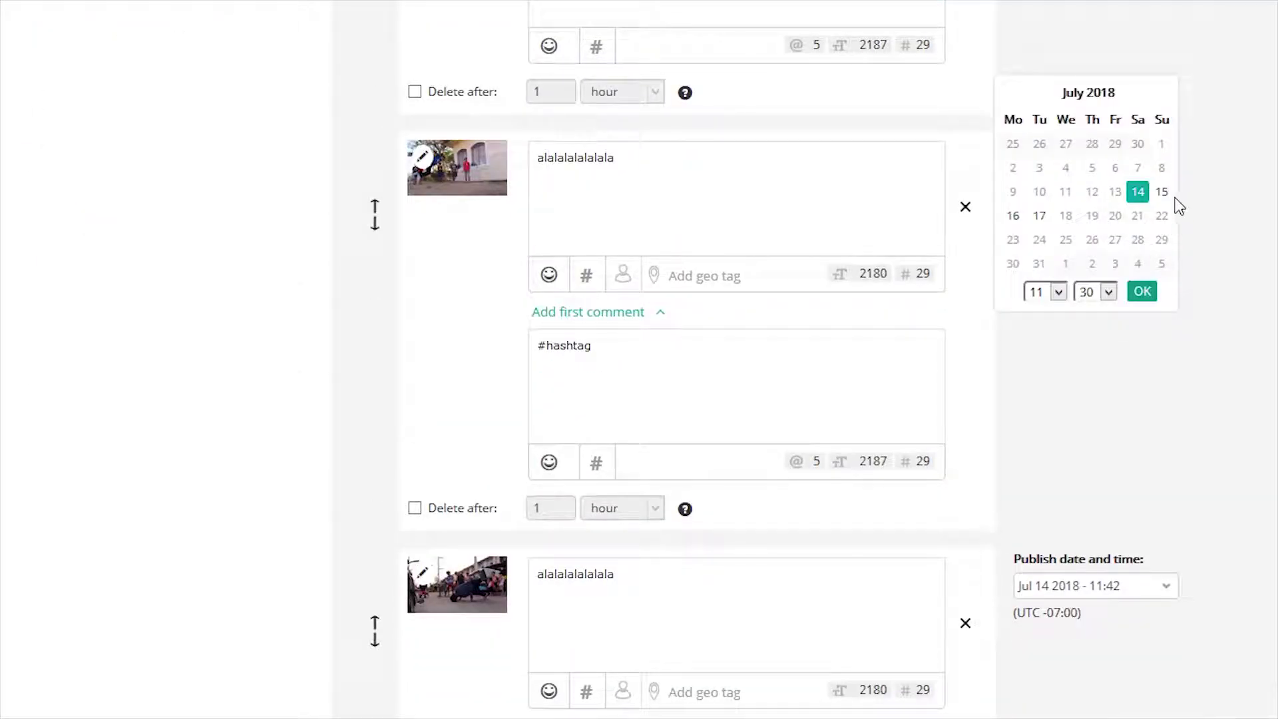
pyautogui.click(1055, 292)
pyautogui.click(1042, 337)
pyautogui.click(1142, 291)
pyautogui.scroll(7, 470, 127)
# Add an emoji after #hashtag in the caption and open the first post's photo editor
pyautogui.click(468, 121)
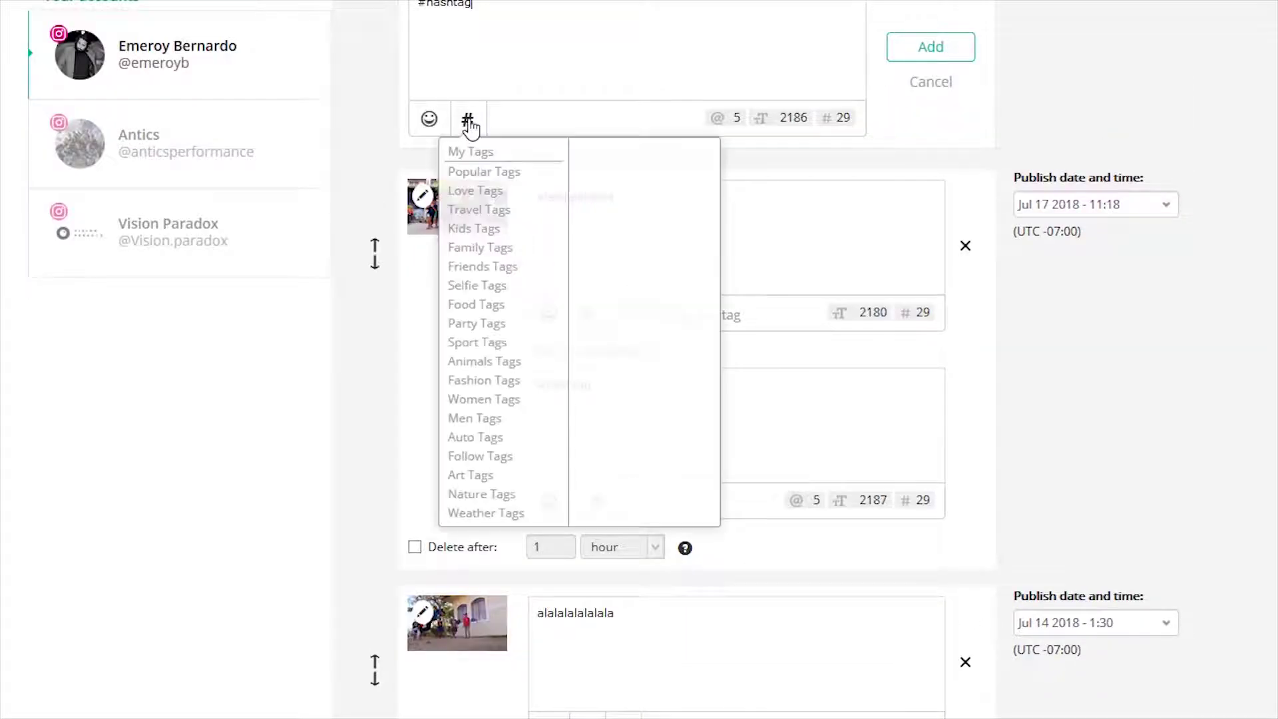
pyautogui.scroll(-6, 508, 513)
pyautogui.scroll(8, 673, 280)
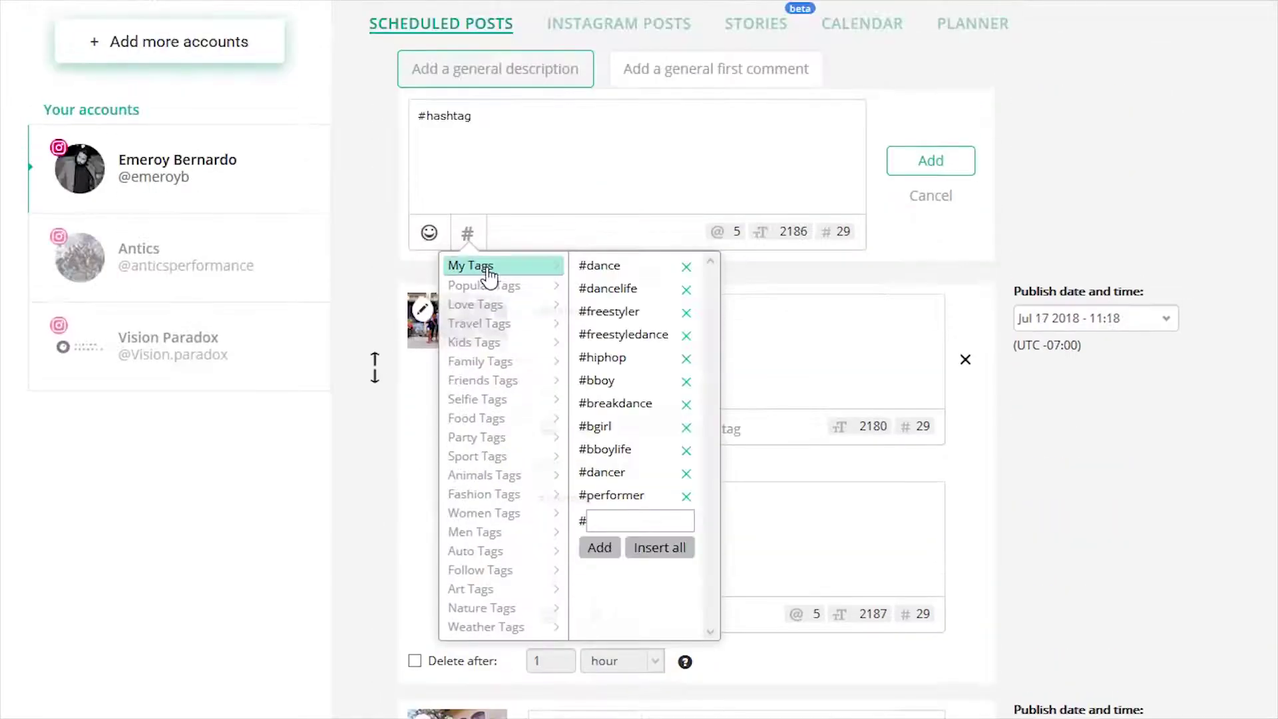
pyautogui.click(429, 232)
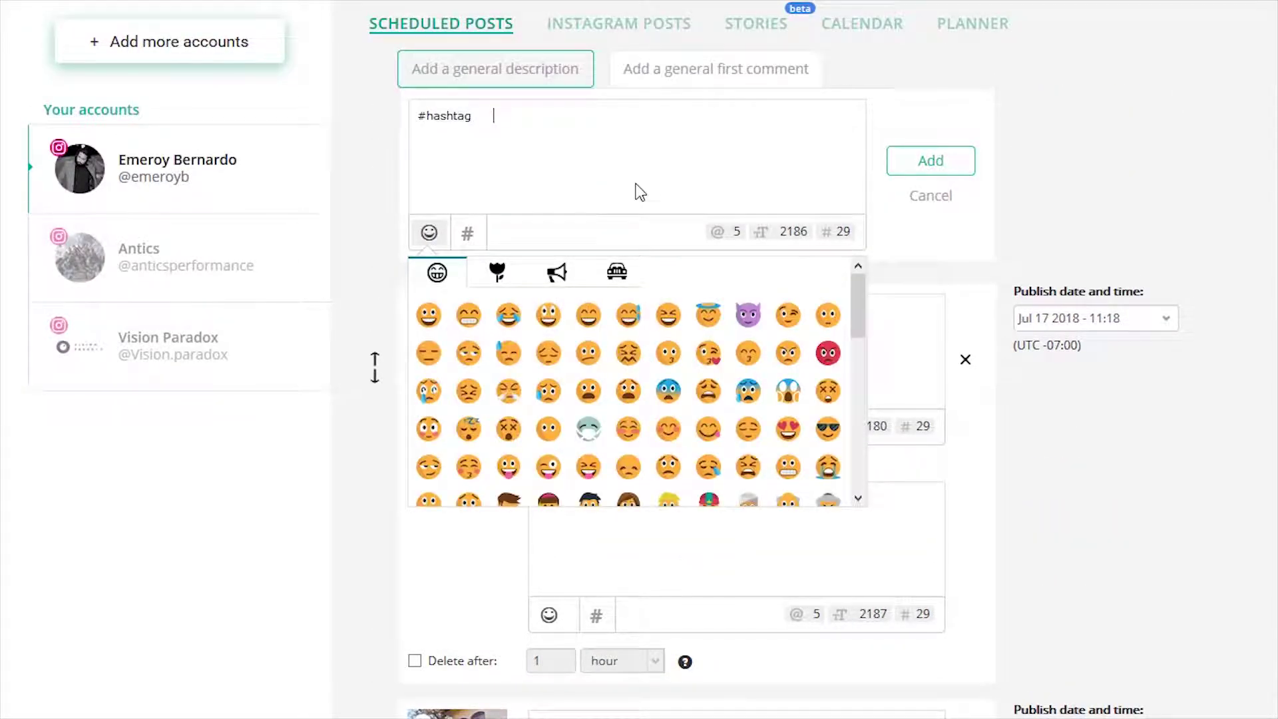
pyautogui.click(599, 199)
pyautogui.click(457, 317)
pyautogui.click(505, 420)
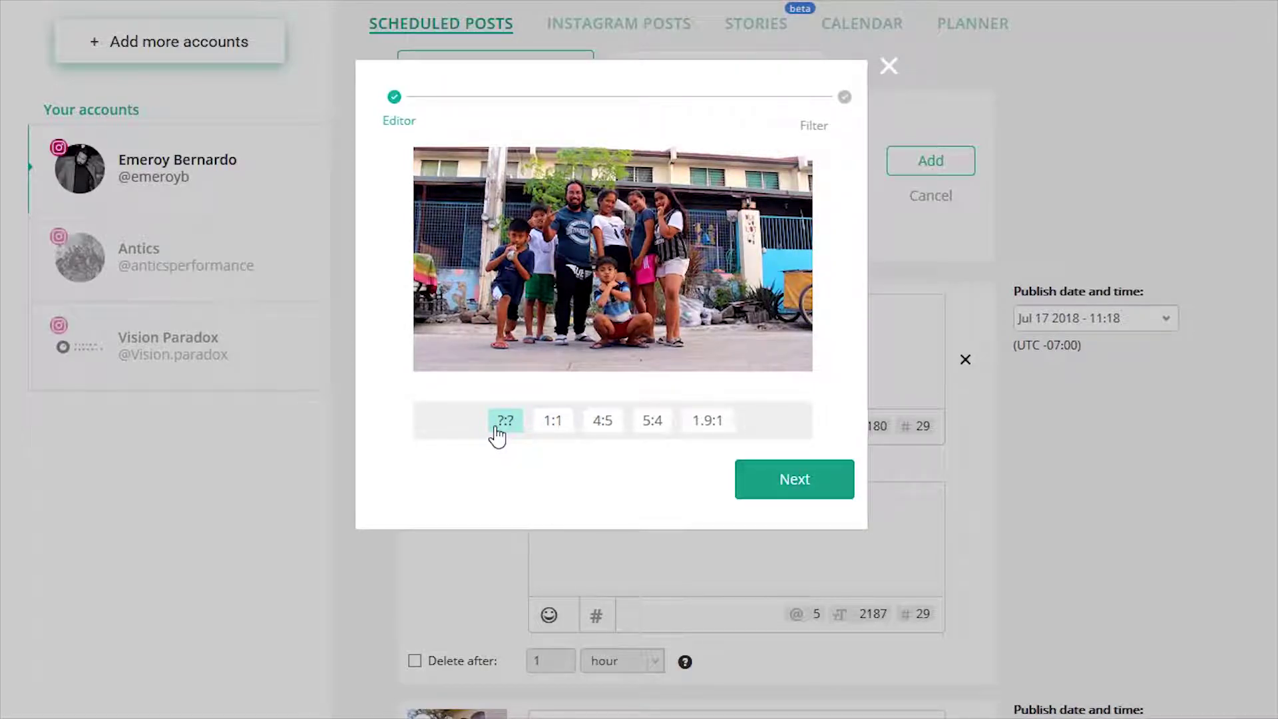
# Try the 1:1 crop, settle on 1.9:1, and apply it to the first photo
pyautogui.click(558, 426)
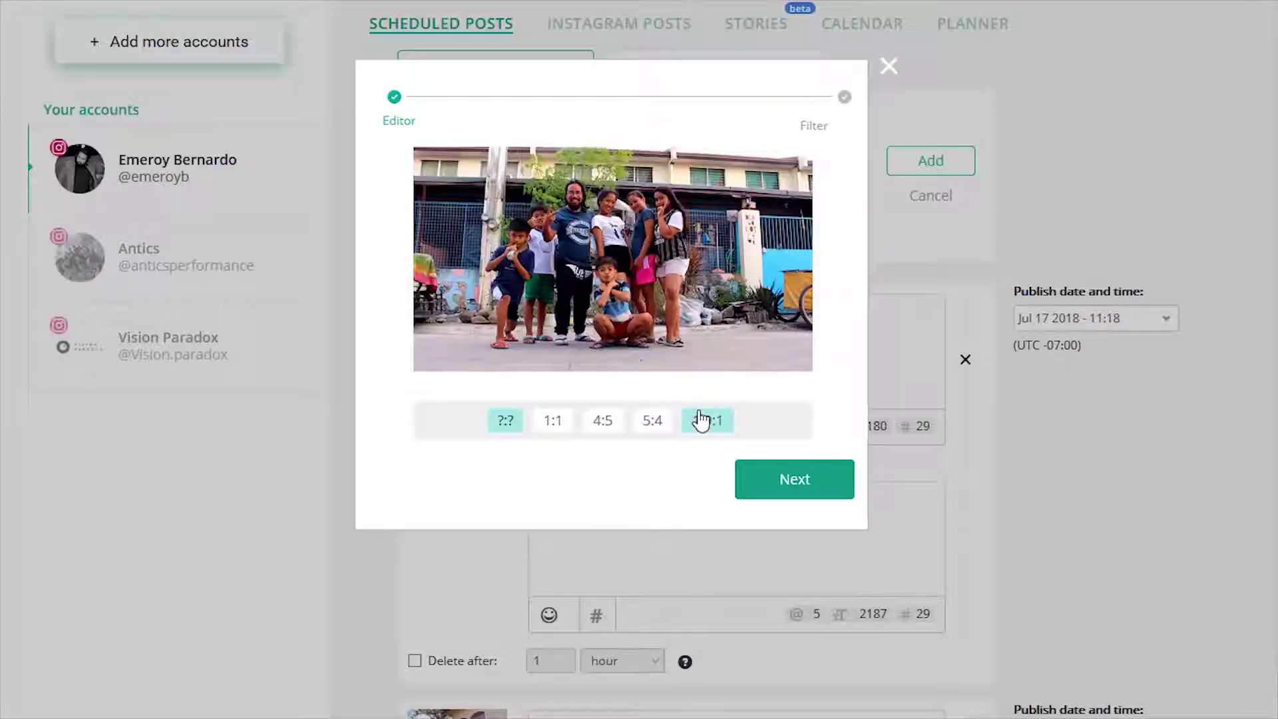
pyautogui.click(702, 420)
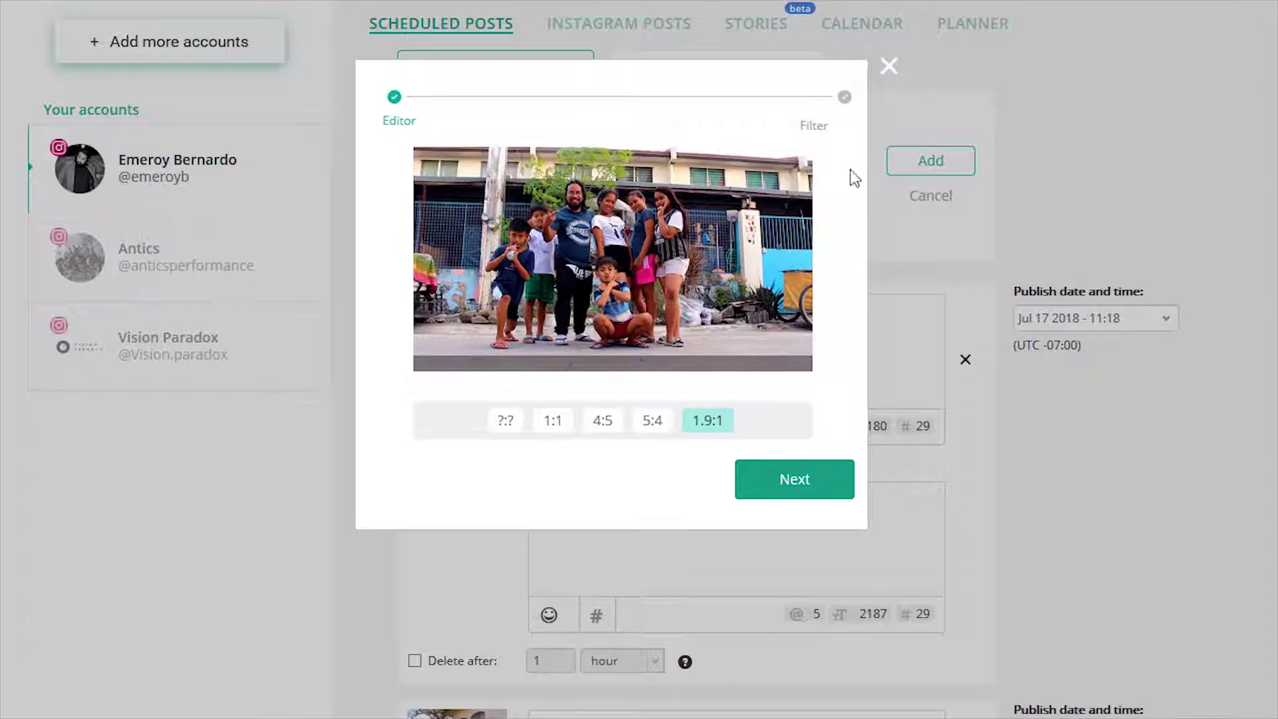
pyautogui.click(795, 481)
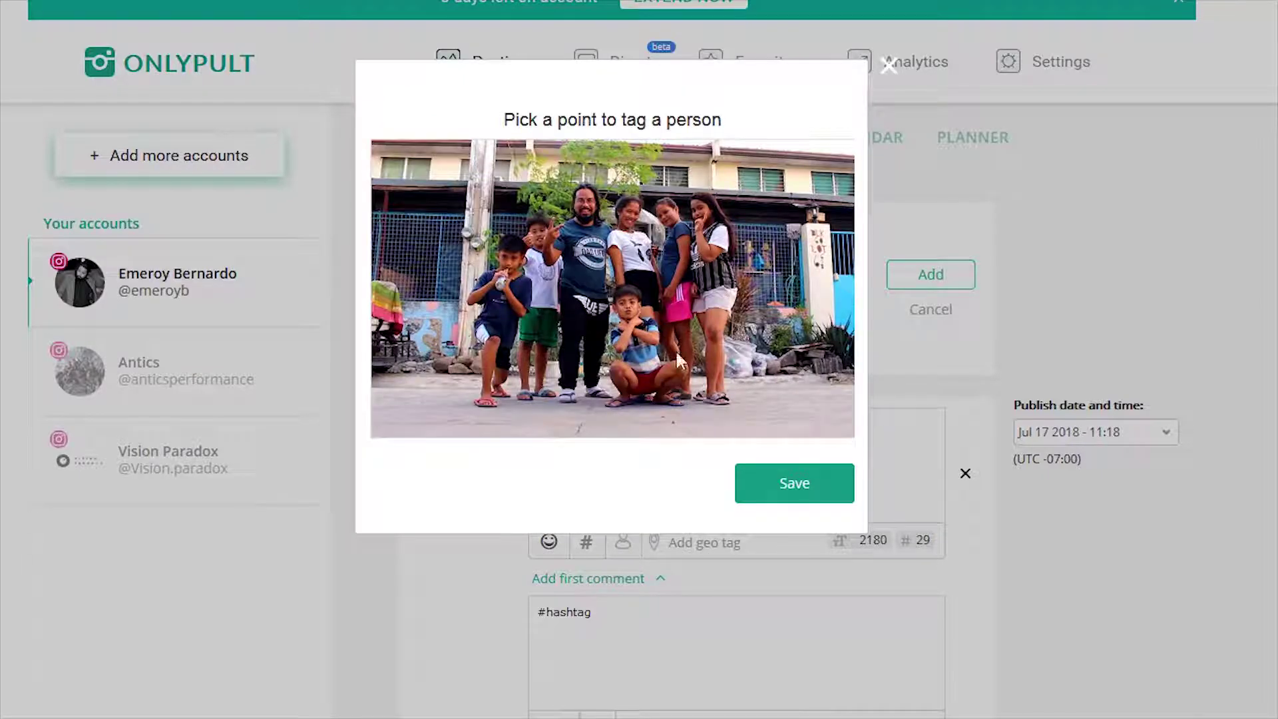
# Tag the account's own Instagram profile on a spot in the photo and save it
pyautogui.click(576, 236)
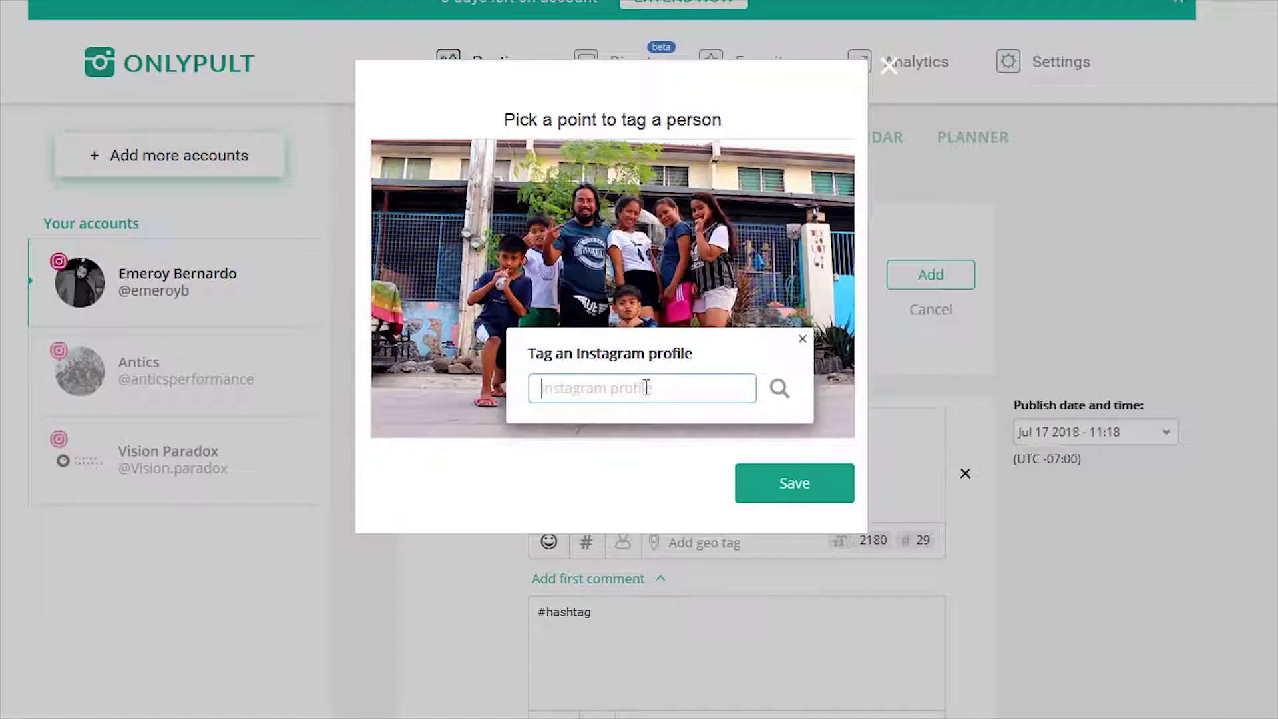
pyautogui.write('em')
pyautogui.press('BackSpace')
pyautogui.press('BackSpace')
pyautogui.write('e')
pyautogui.click(786, 393)
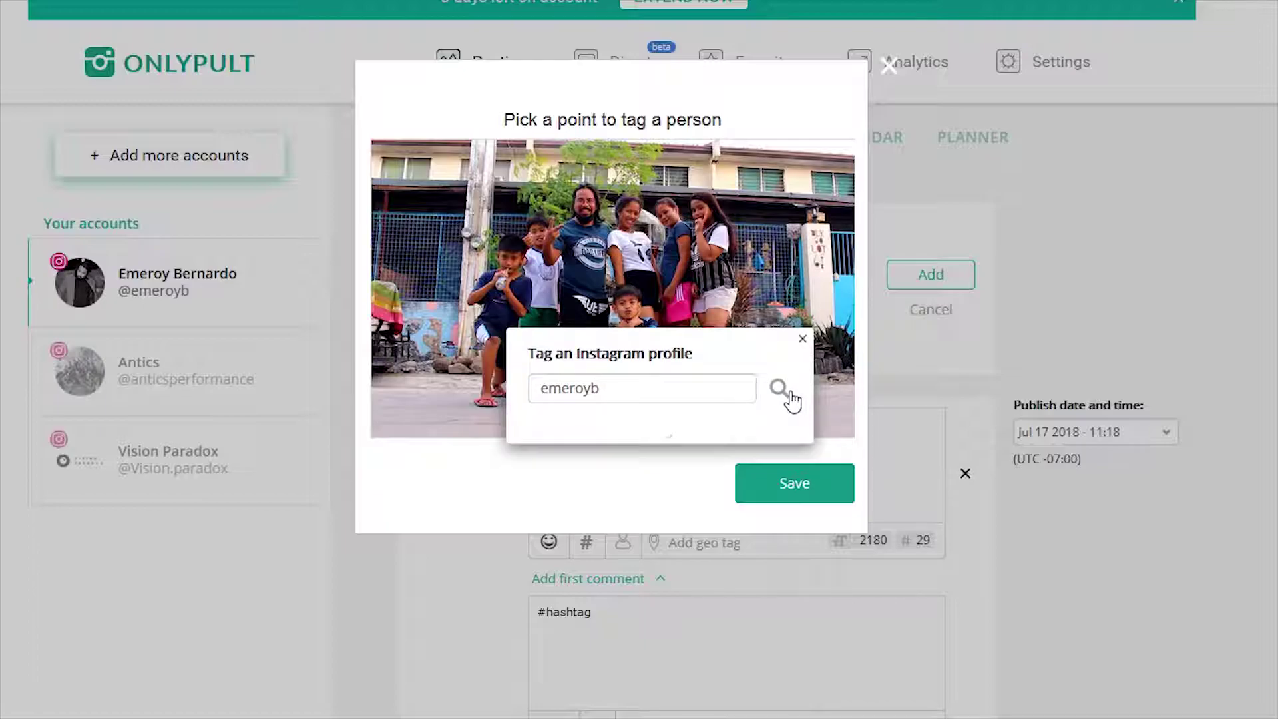
pyautogui.click(570, 441)
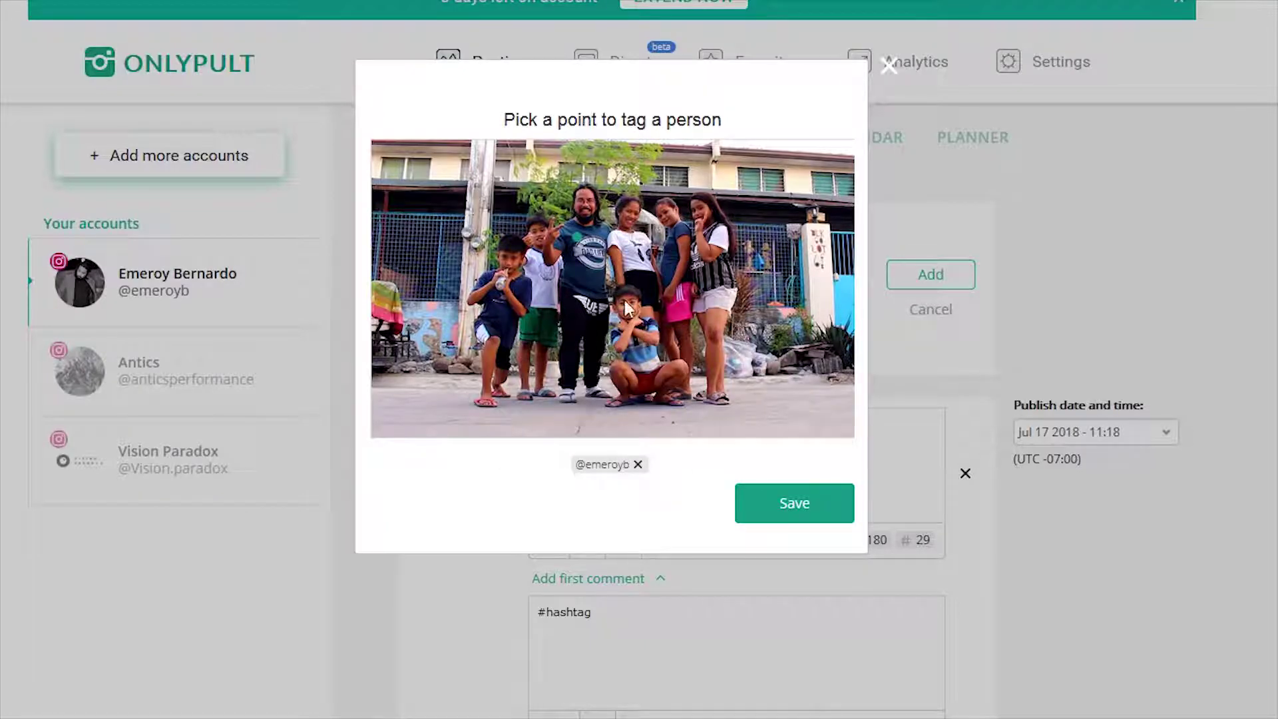
pyautogui.click(765, 504)
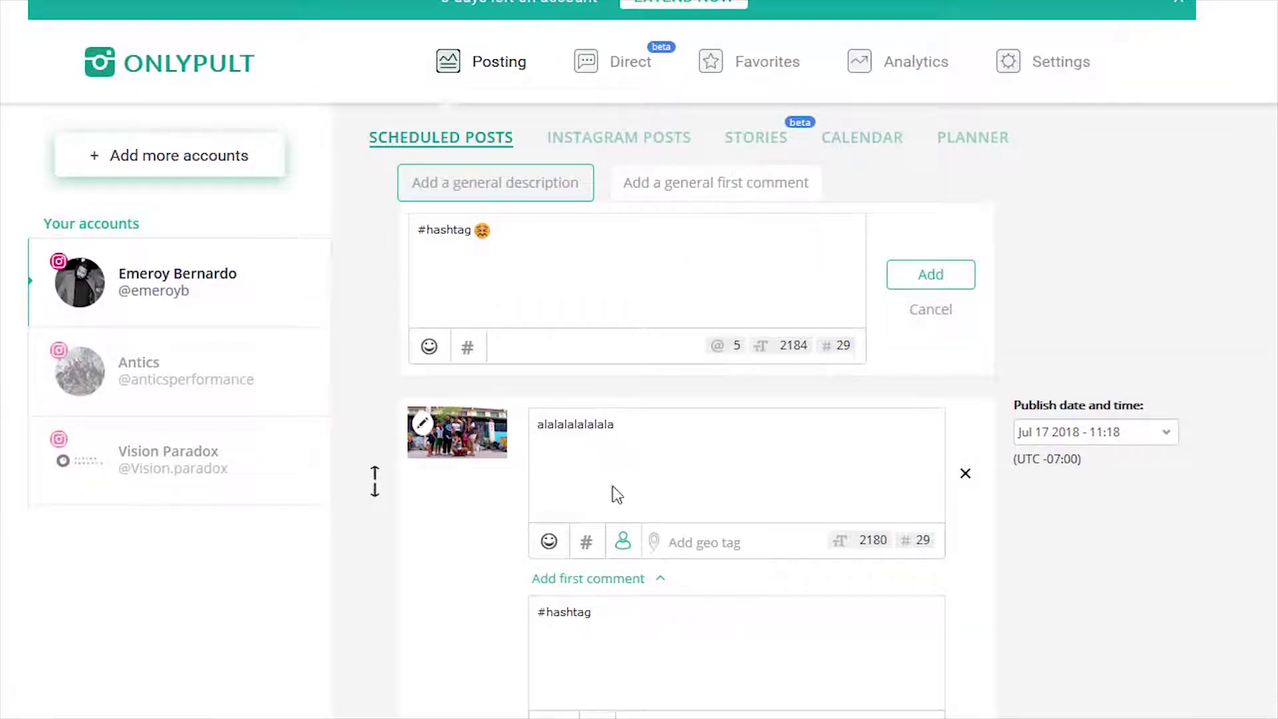
# Geotag the post with Los Angeles, California via a 'los angeles, ca' search
pyautogui.click(709, 545)
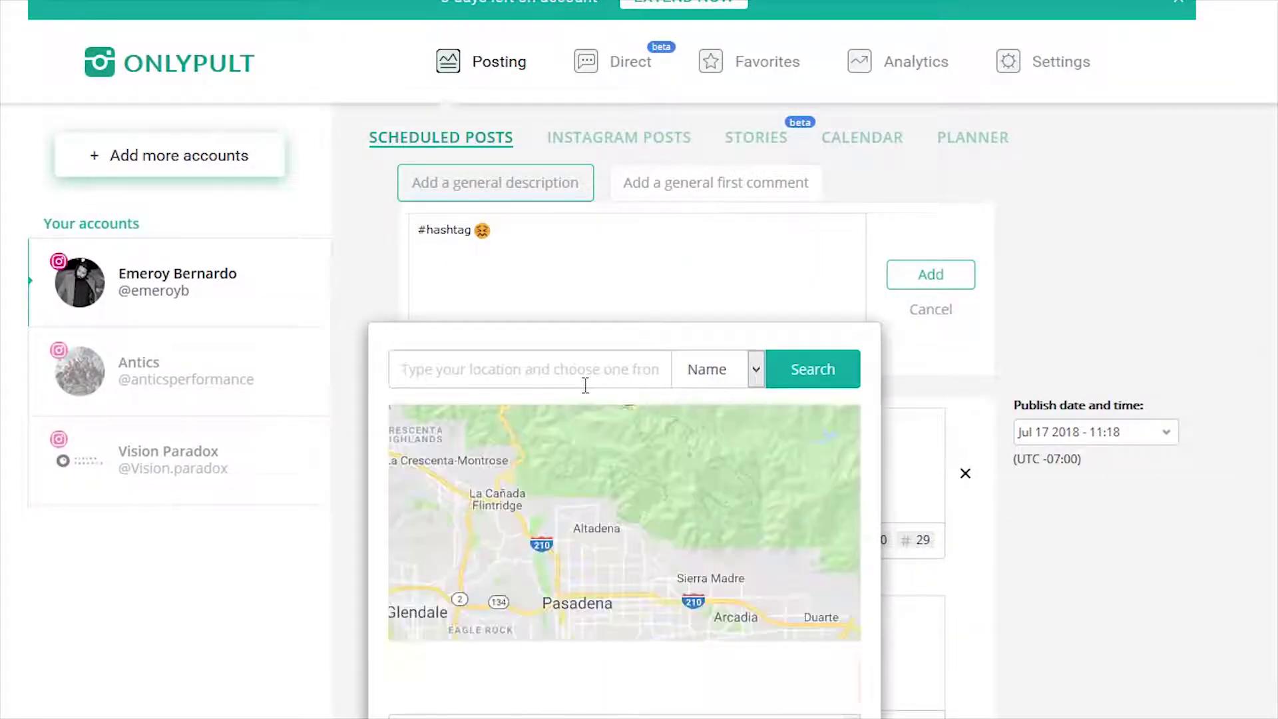
pyautogui.click(585, 385)
pyautogui.write('los a')
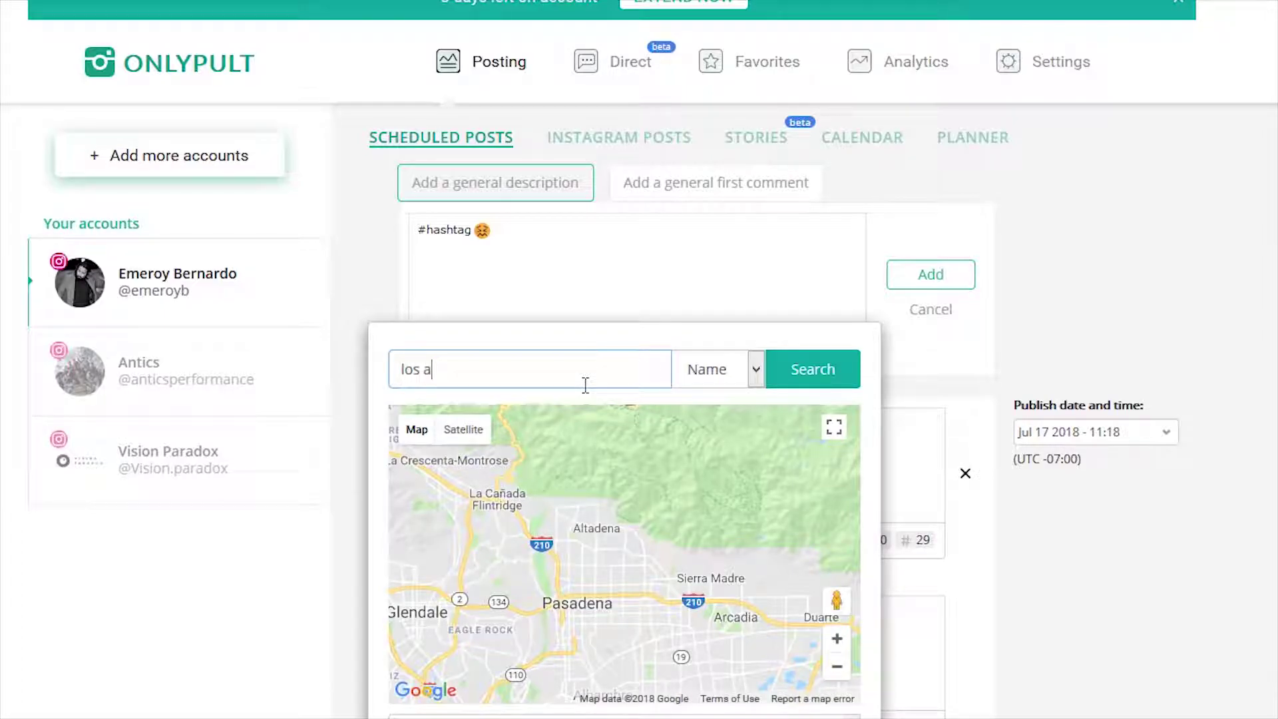
pyautogui.write('ng')
pyautogui.press('BackSpace')
pyautogui.write('ngeles, ca')
pyautogui.press('Return')
pyautogui.scroll(-5, 656, 493)
pyautogui.click(799, 403)
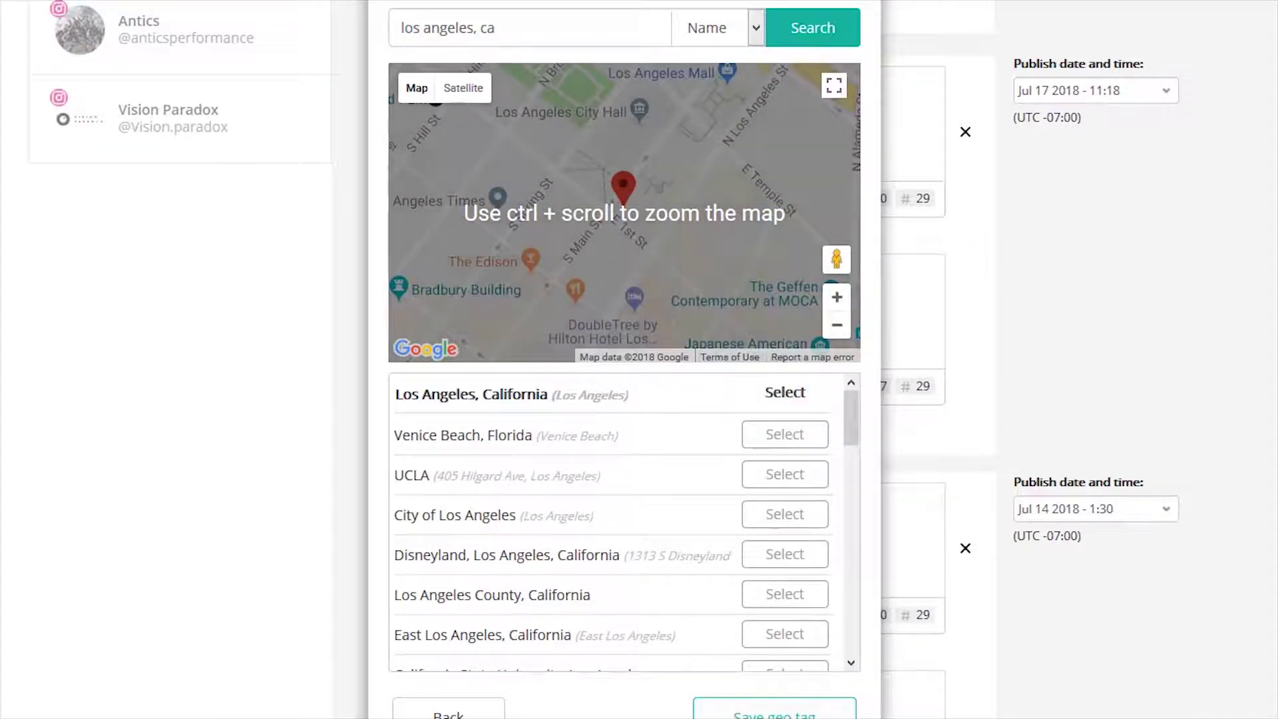
pyautogui.click(916, 701)
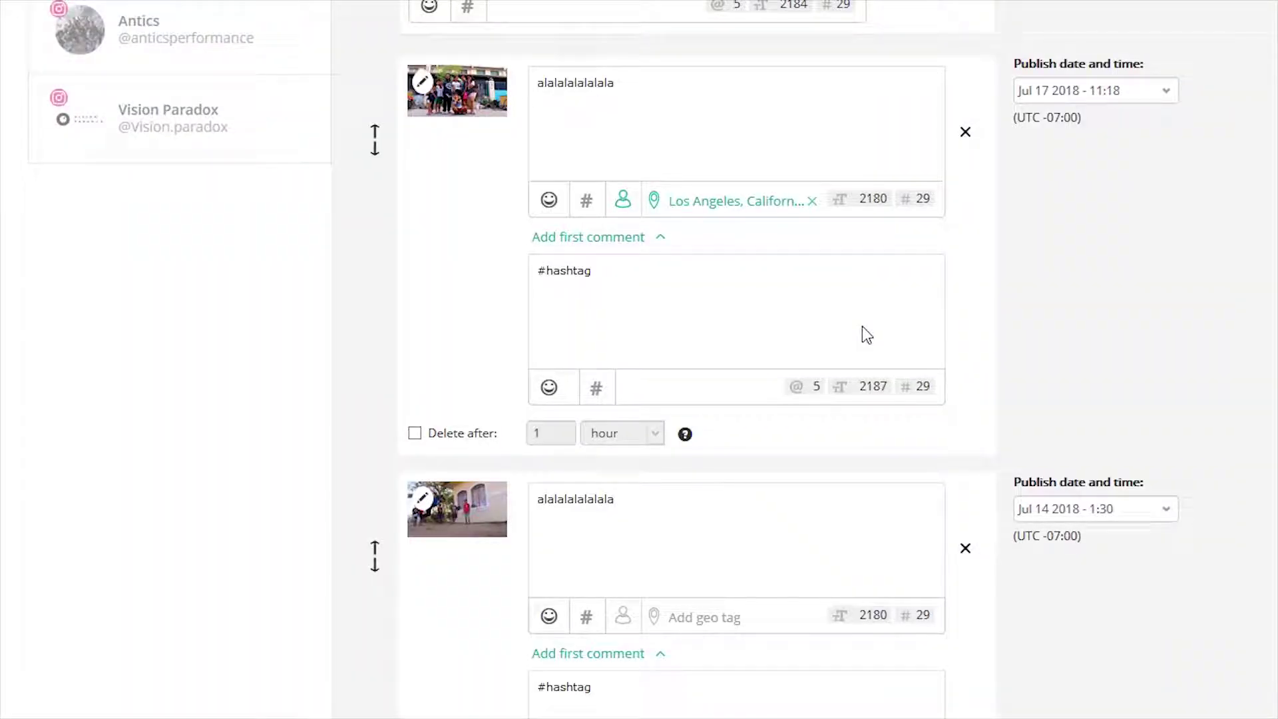
# Show the account's Instagram Posts, then the Stories section
pyautogui.scroll(5, 863, 328)
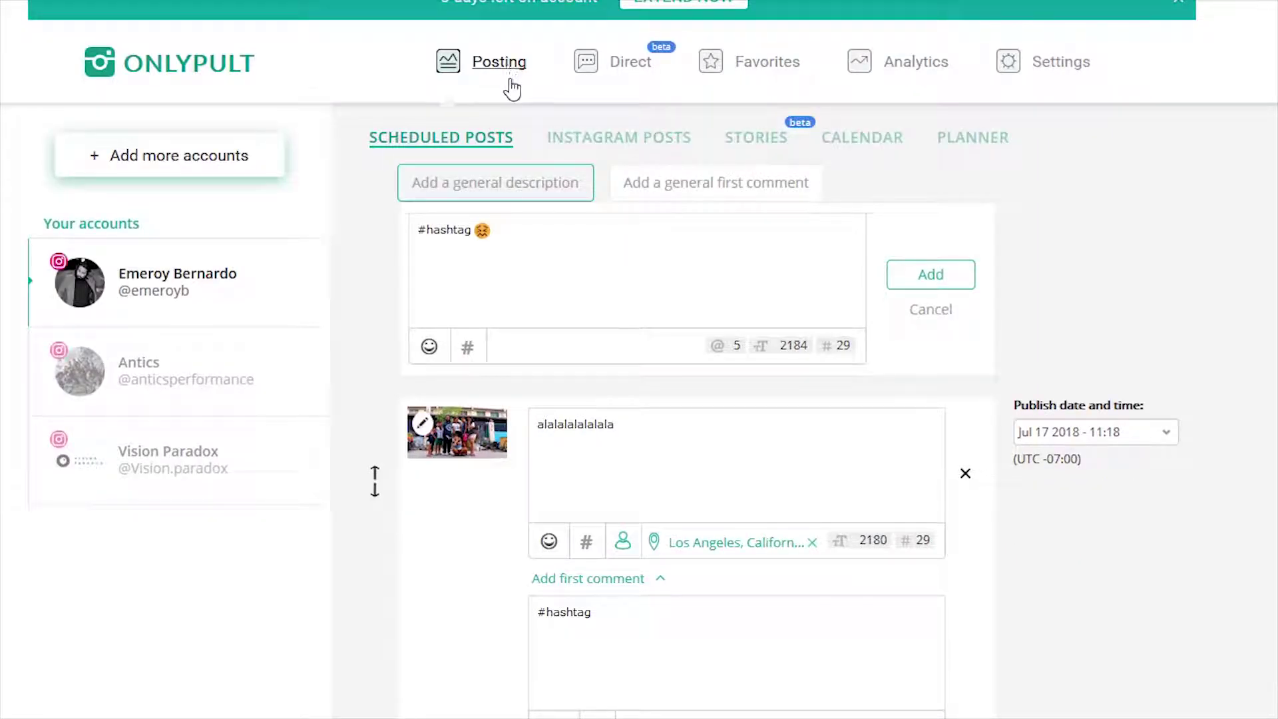
pyautogui.click(619, 137)
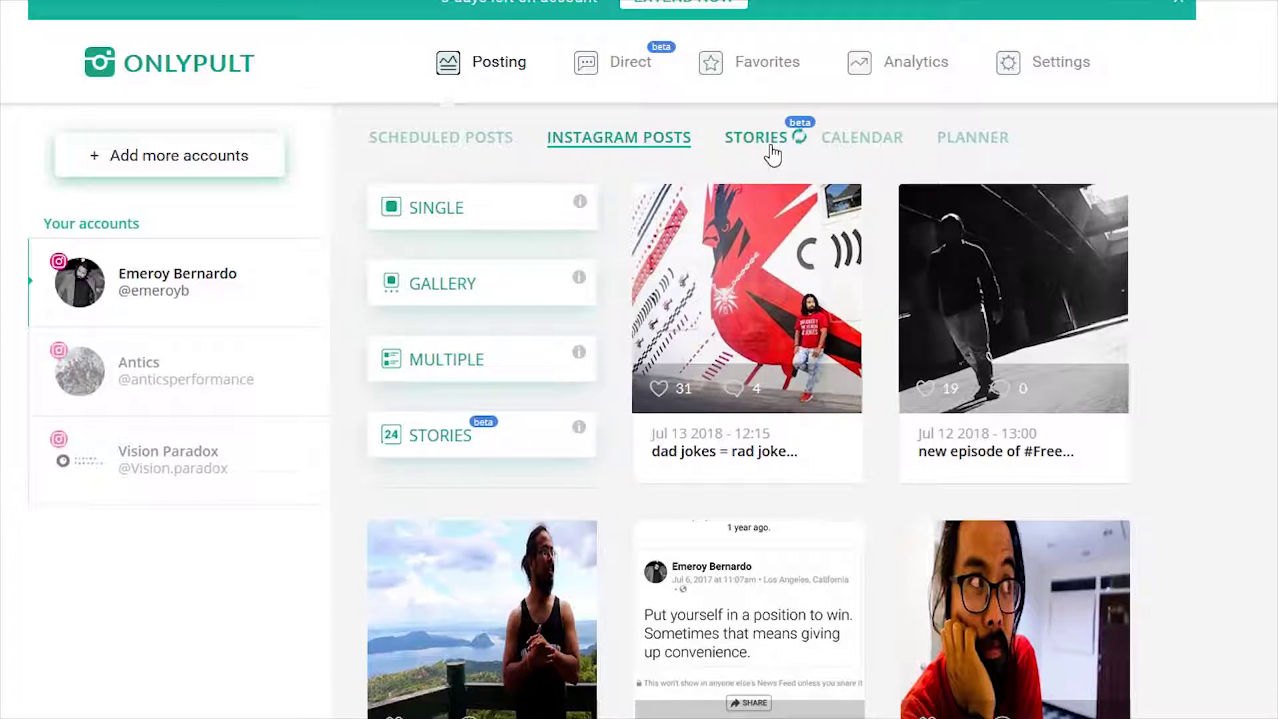
pyautogui.click(756, 138)
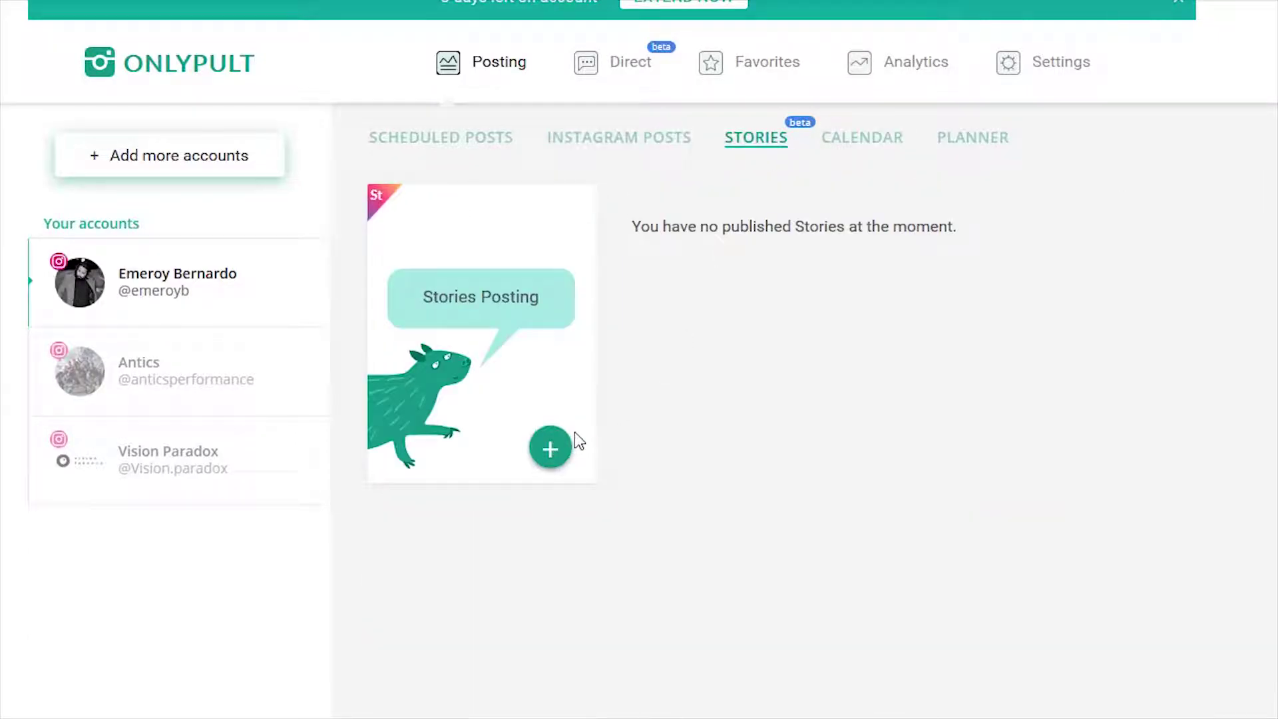
# Start a new Story, cancel the PC file picker, and go to the Favorites page
pyautogui.click(562, 453)
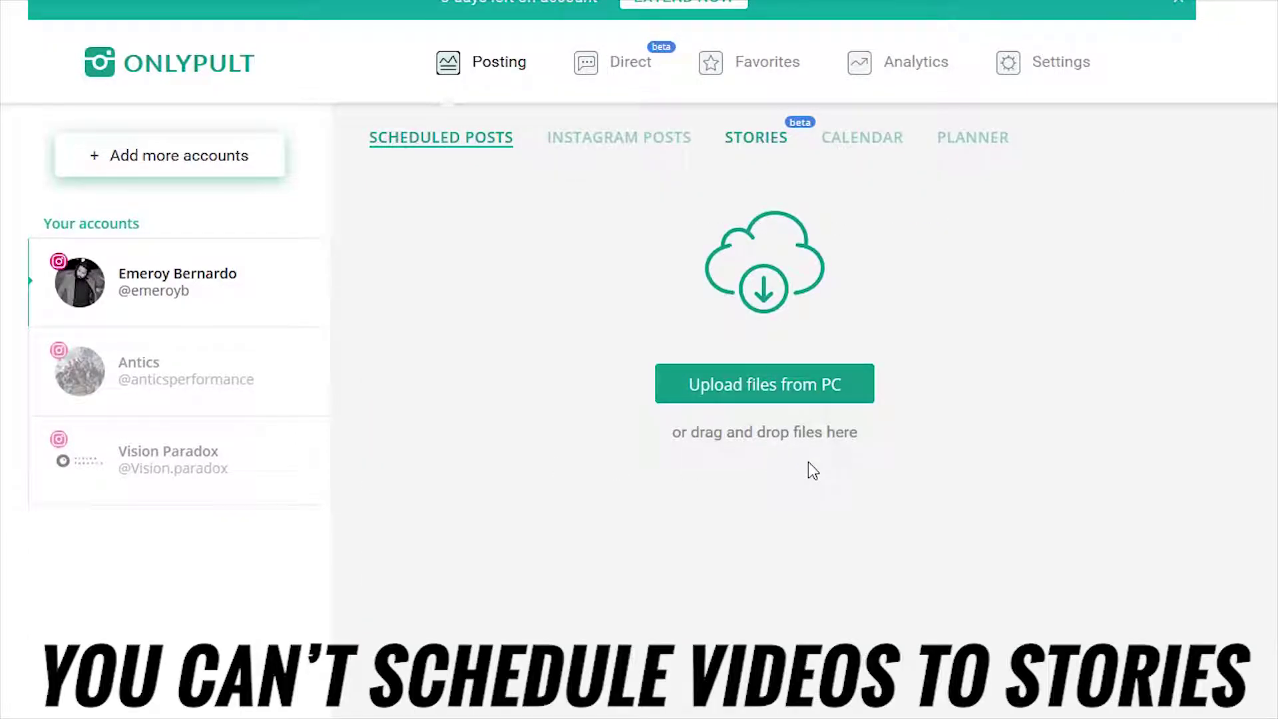
pyautogui.click(850, 396)
pyautogui.press('Escape')
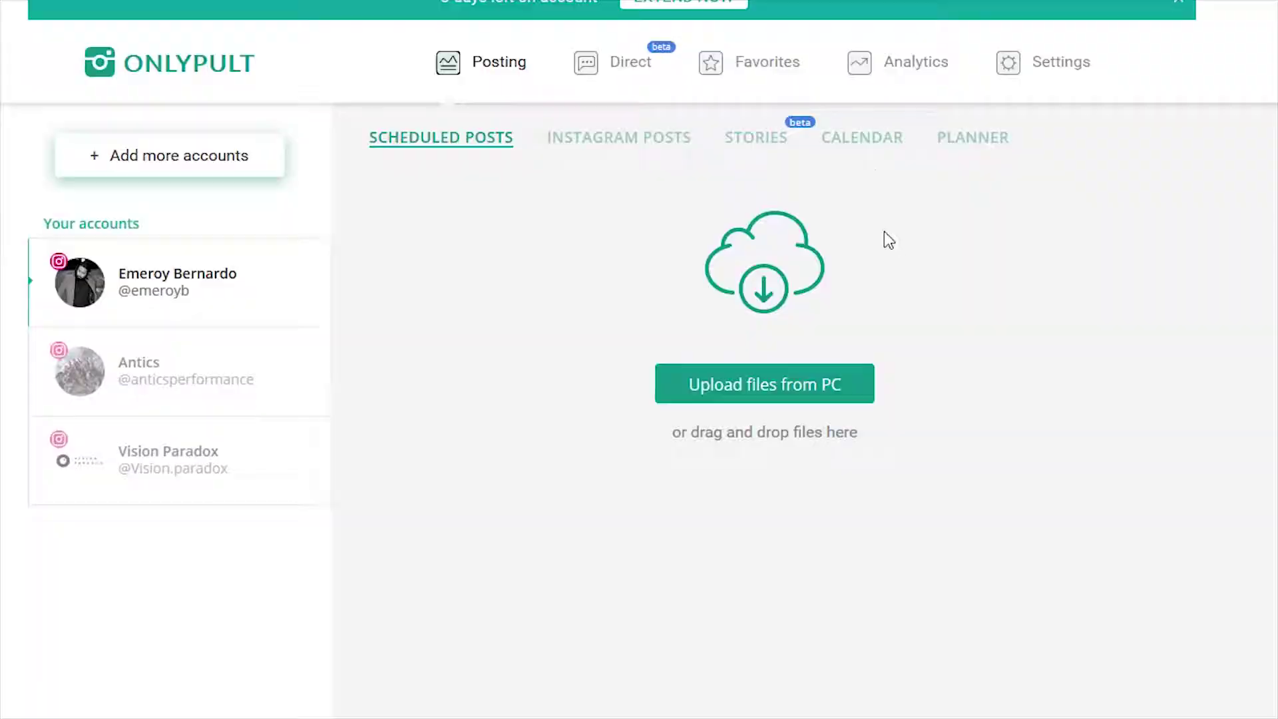
pyautogui.click(803, 66)
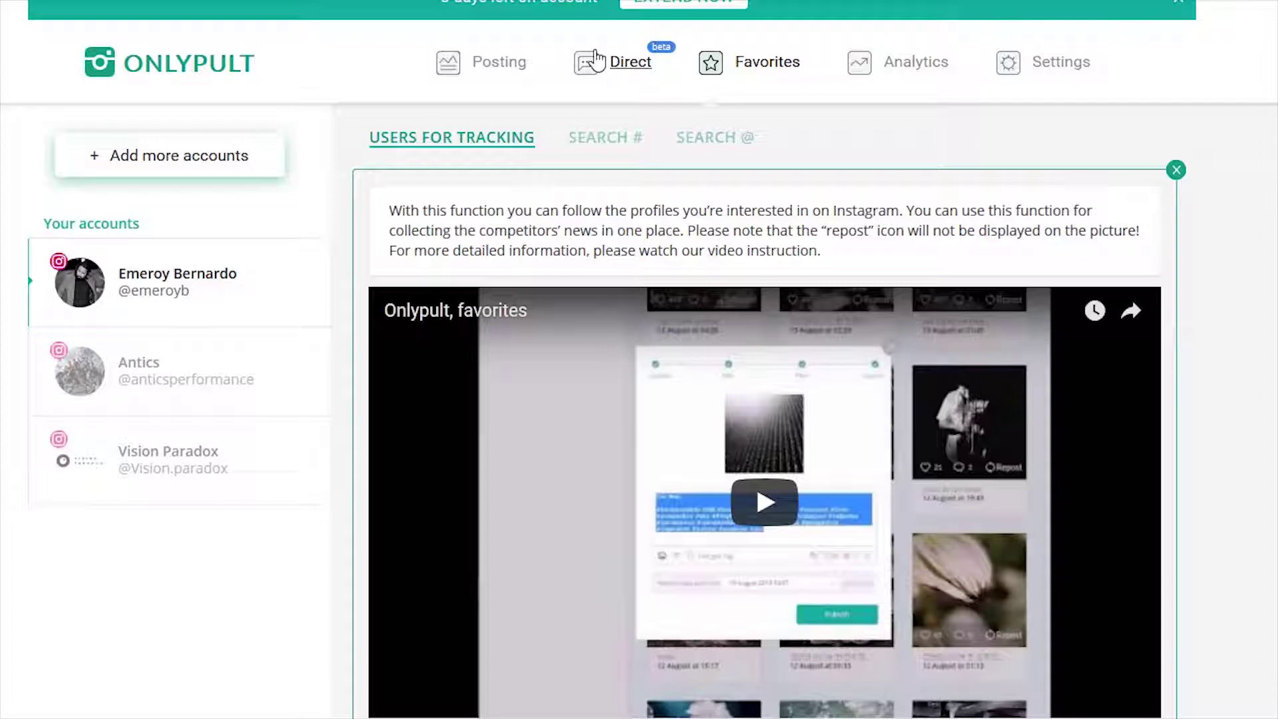
# Search an Instagram username and add the found profile to tracked users
pyautogui.click(735, 137)
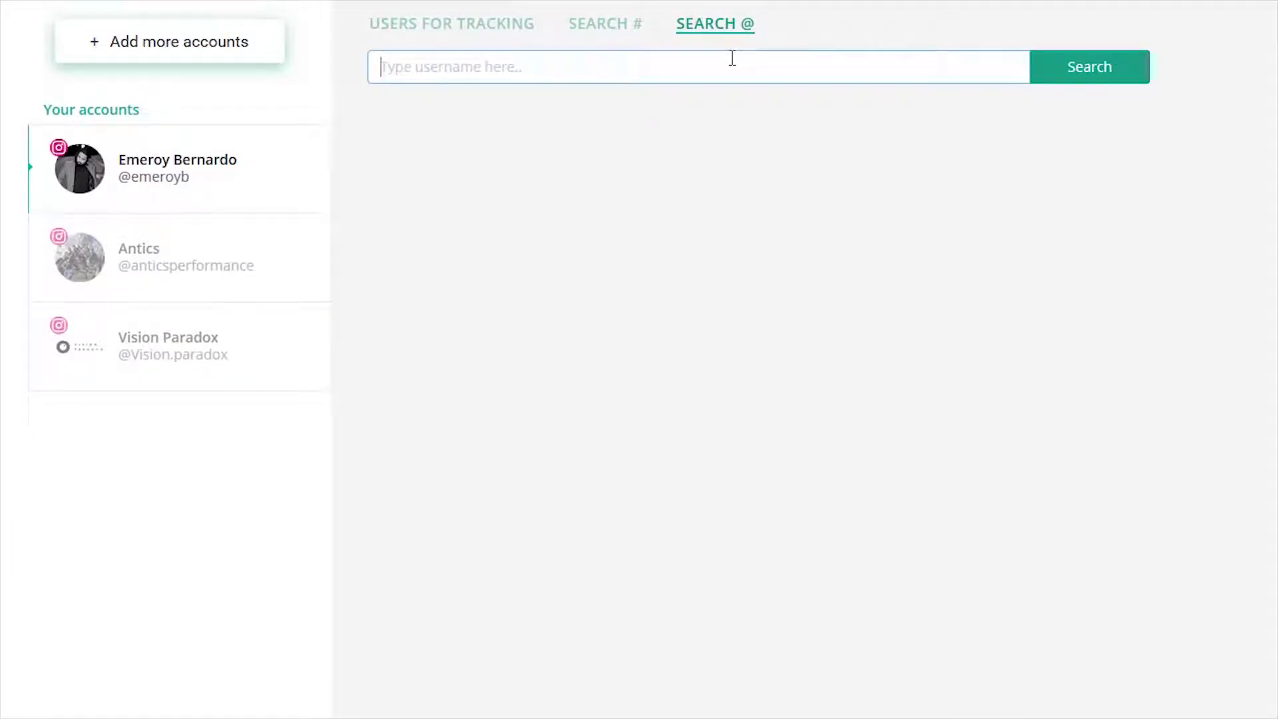
pyautogui.write('daquan')
pyautogui.press('Return')
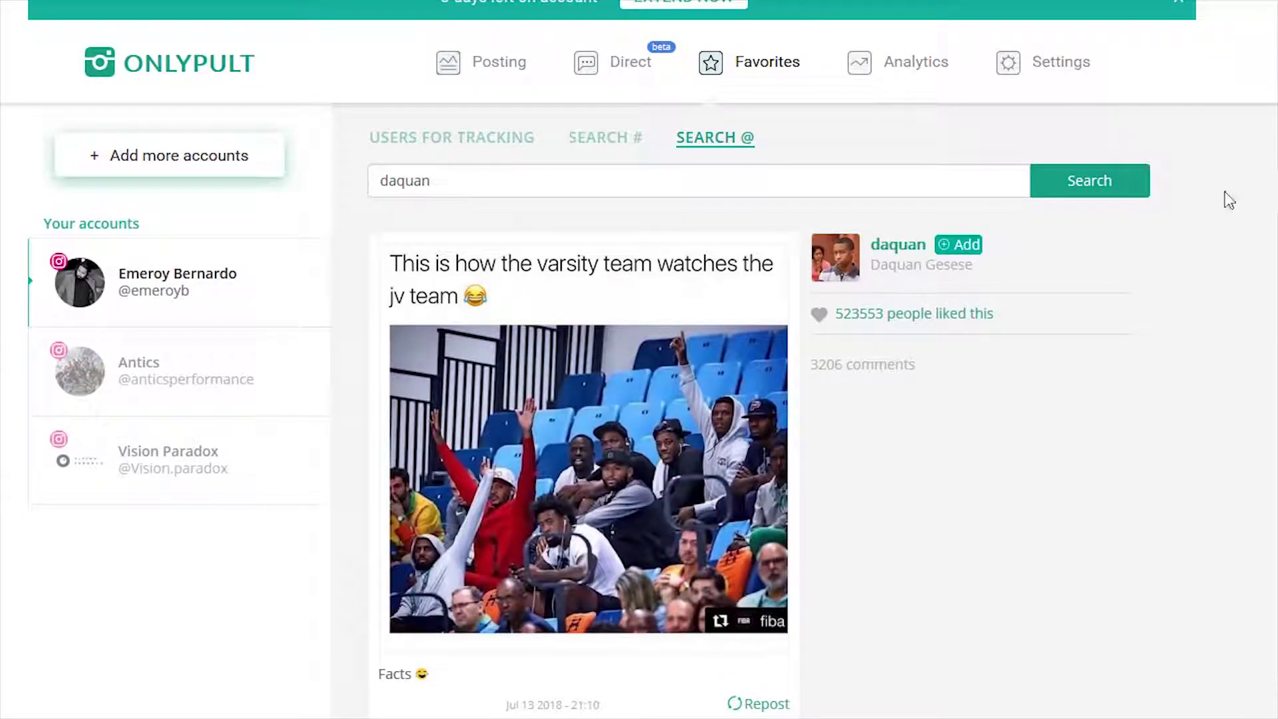
pyautogui.scroll(-15, 1228, 200)
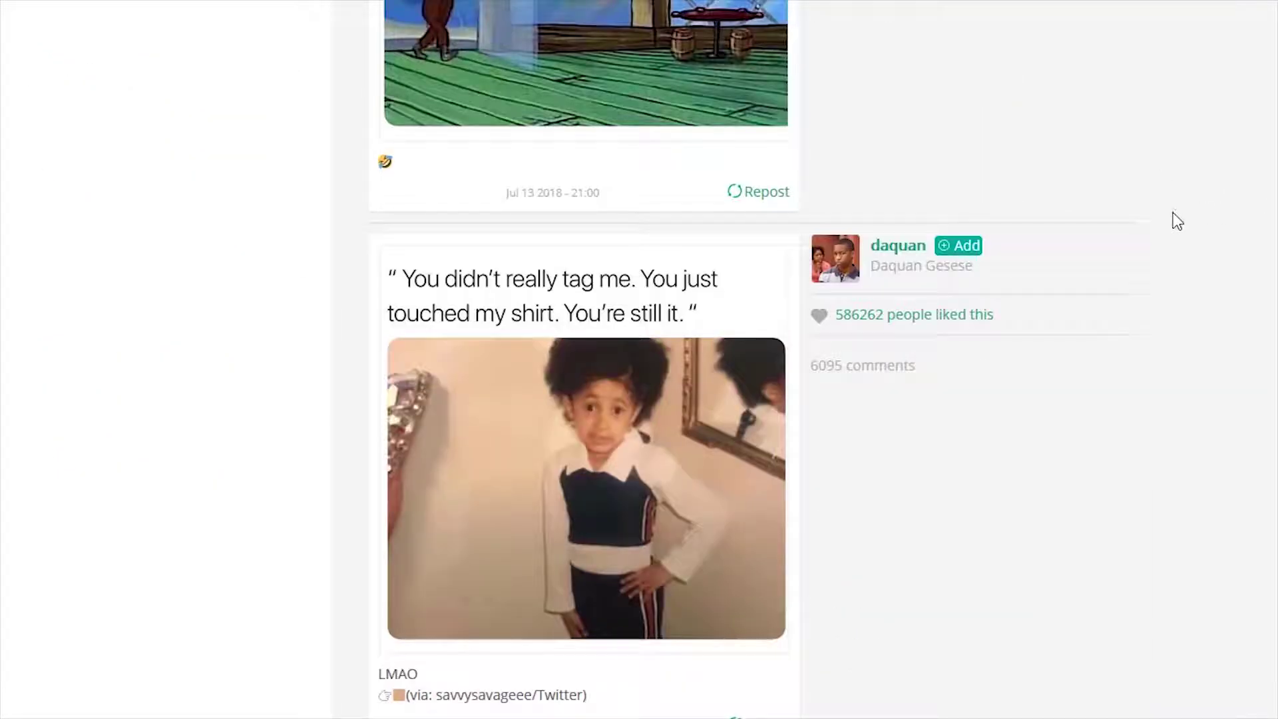
pyautogui.scroll(5, 796, 205)
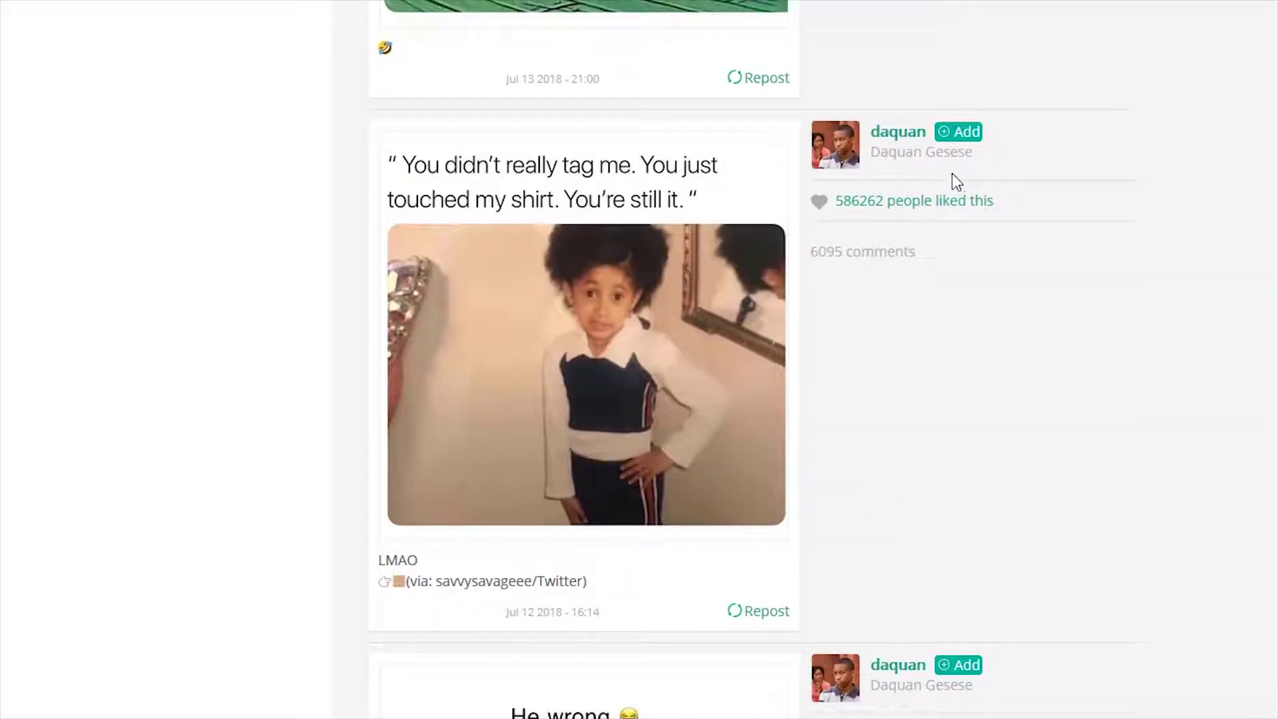
pyautogui.click(968, 133)
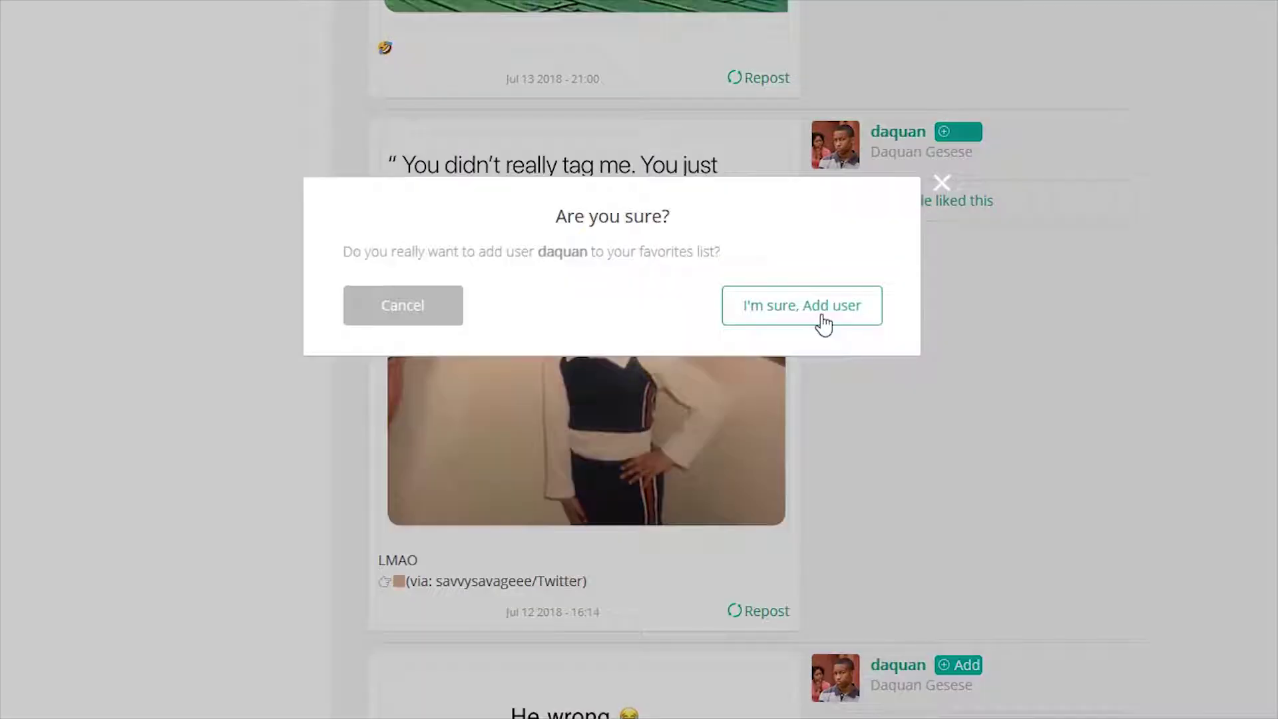
pyautogui.click(821, 322)
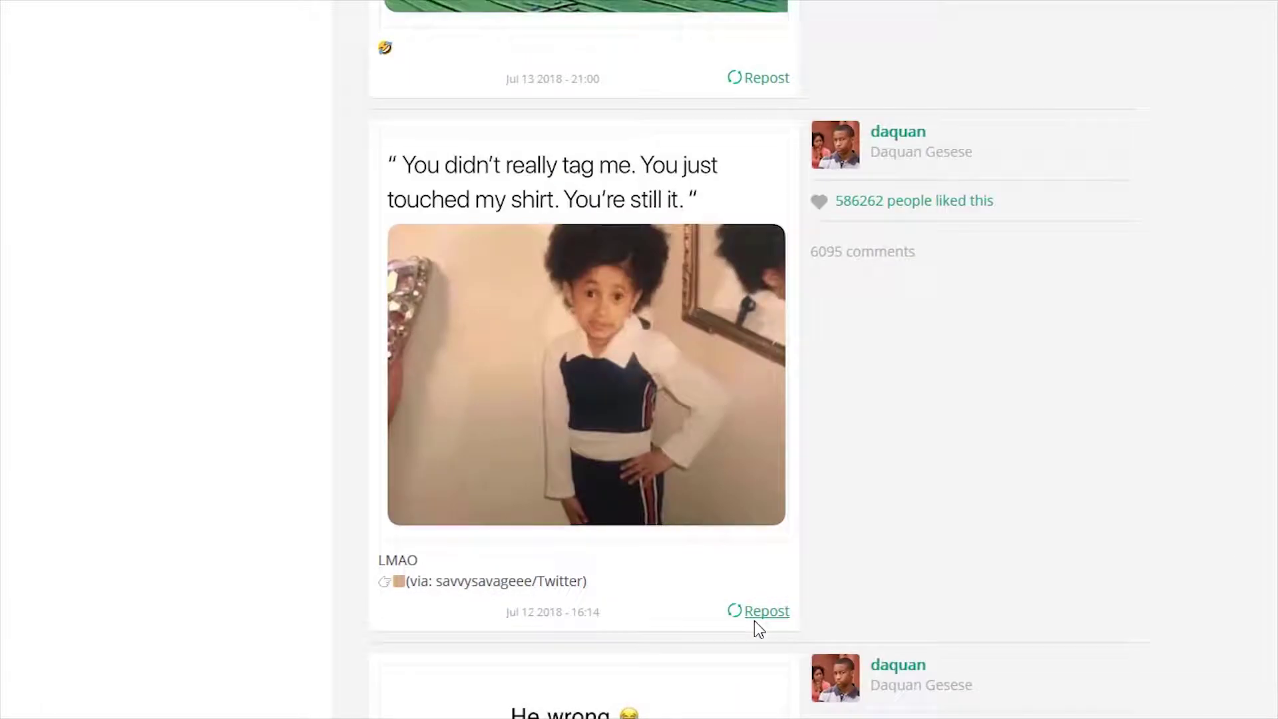
# Preview reposting one of its posts, close the editor, and open Analytics
pyautogui.click(754, 622)
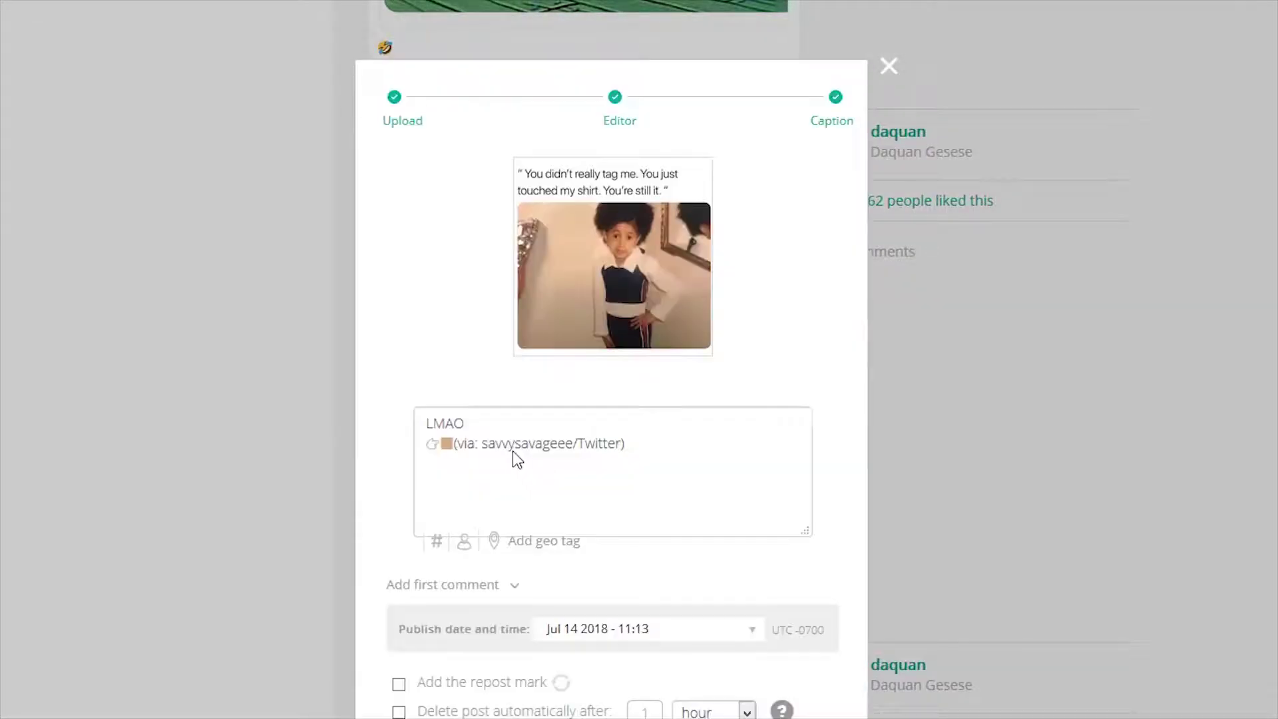
pyautogui.click(890, 66)
pyautogui.scroll(10, 1275, 571)
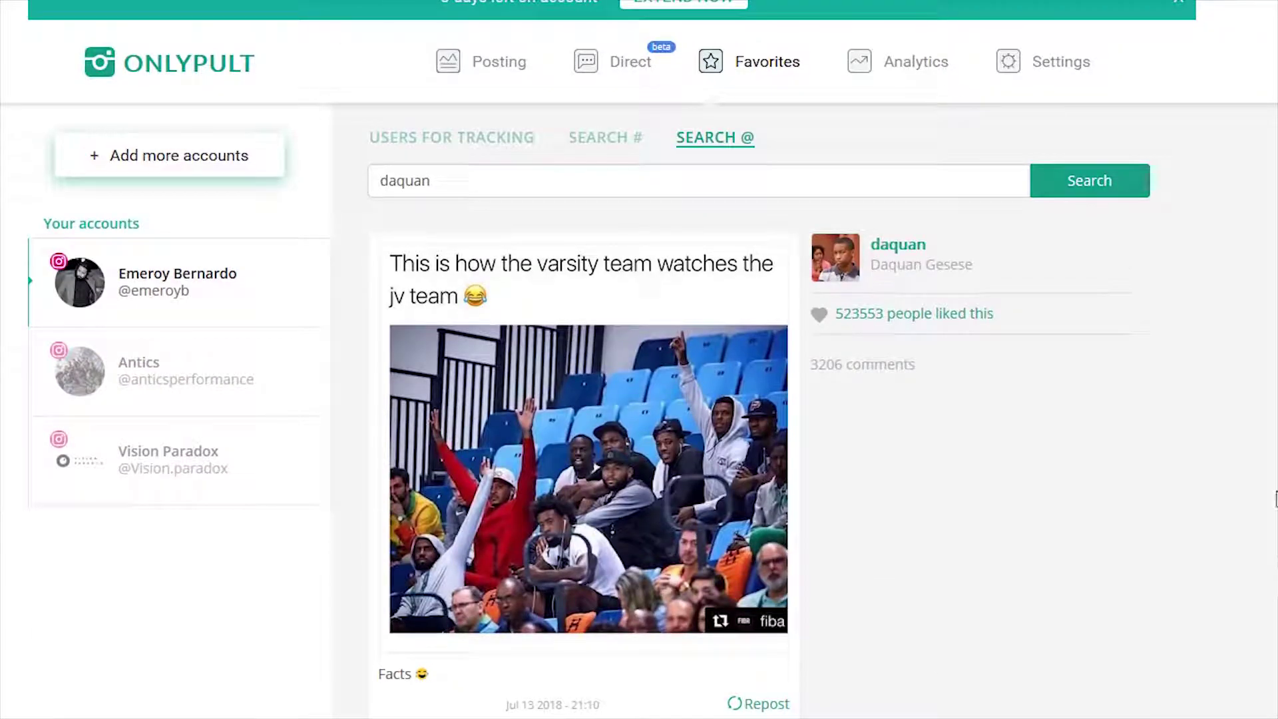
pyautogui.click(953, 69)
pyautogui.scroll(-3, 1208, 212)
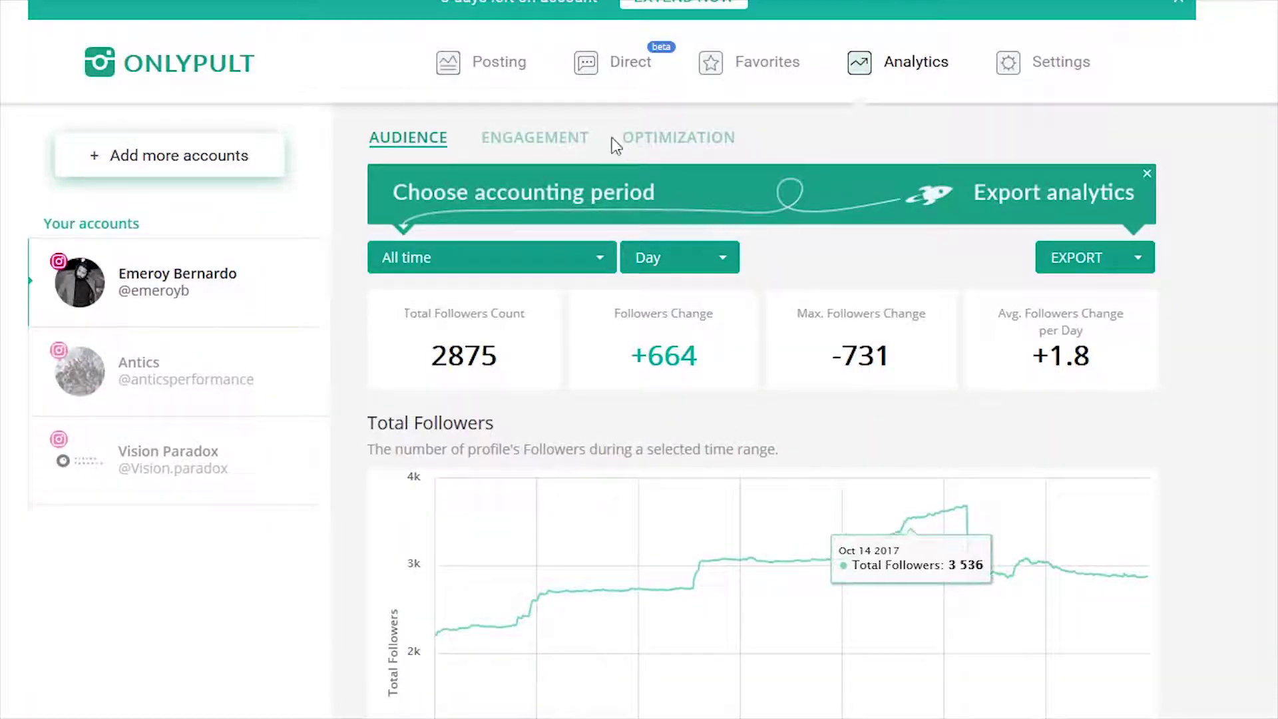
# Review Engagement analytics: 2765 posts, 109979 likes, 4372 comments and the posts-per-day chart
pyautogui.click(585, 138)
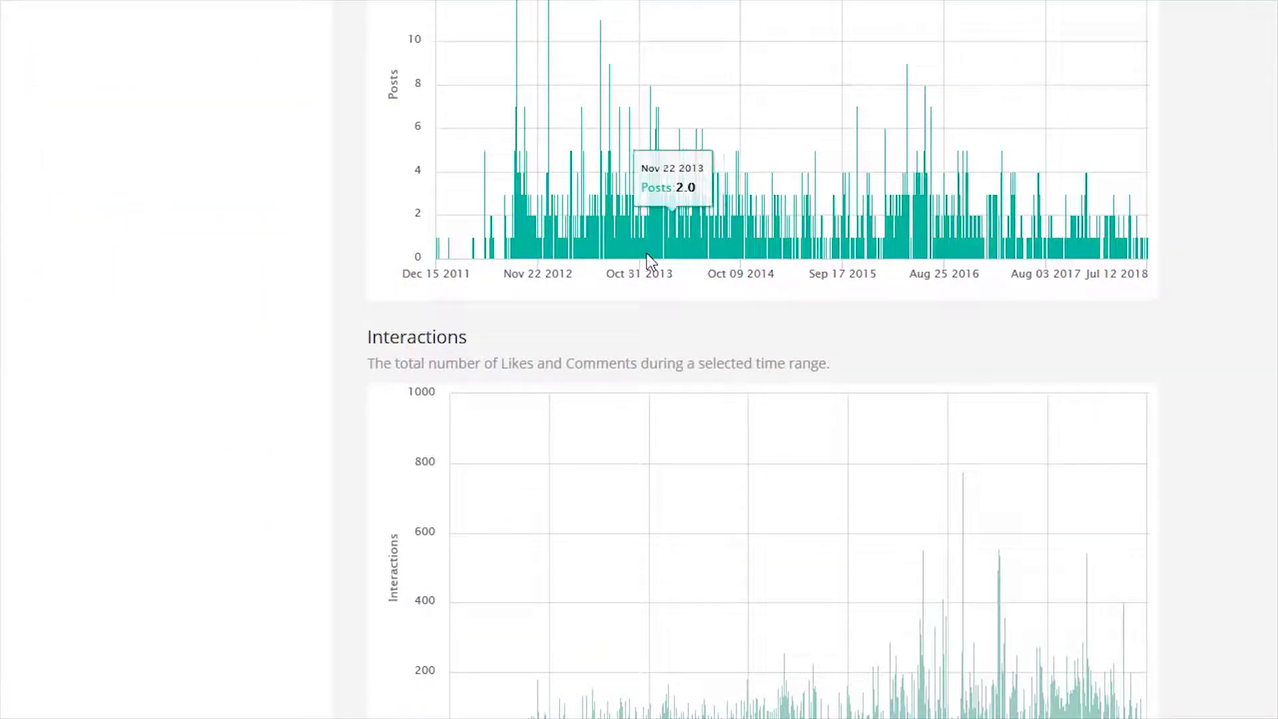
pyautogui.scroll(2, 548, 109)
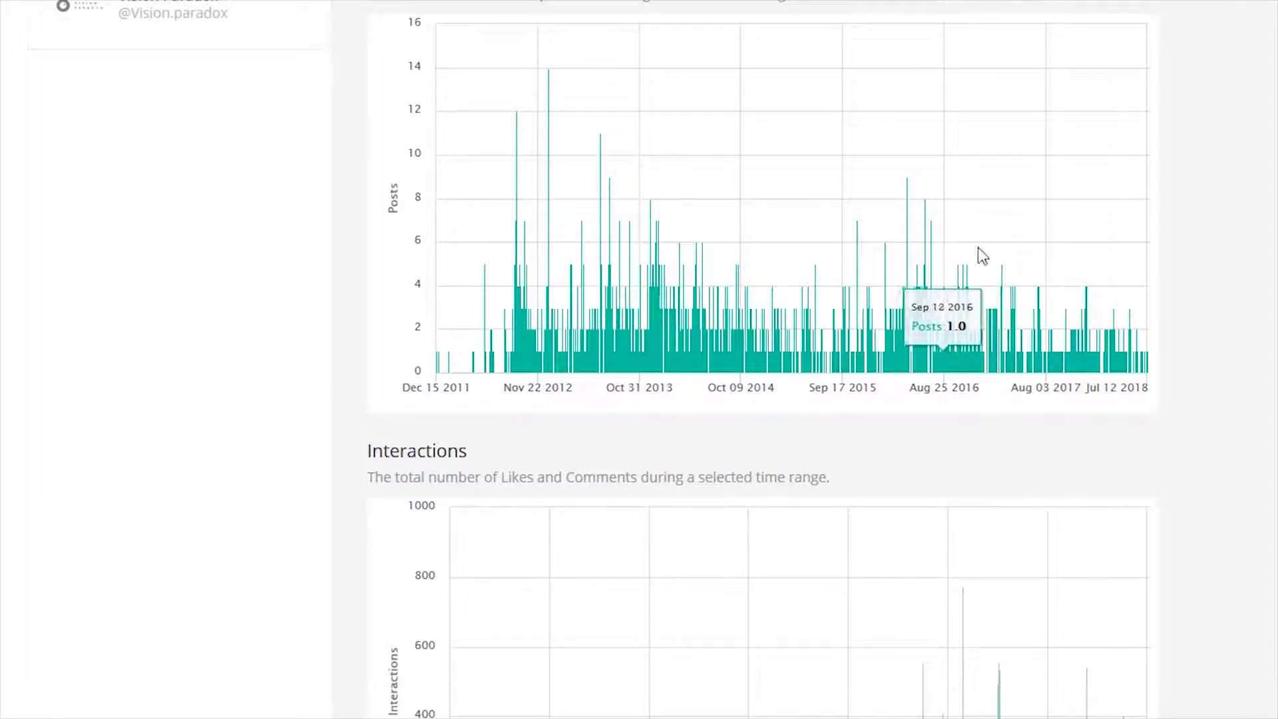
pyautogui.scroll(-4, 1119, 259)
pyautogui.scroll(12, 728, 608)
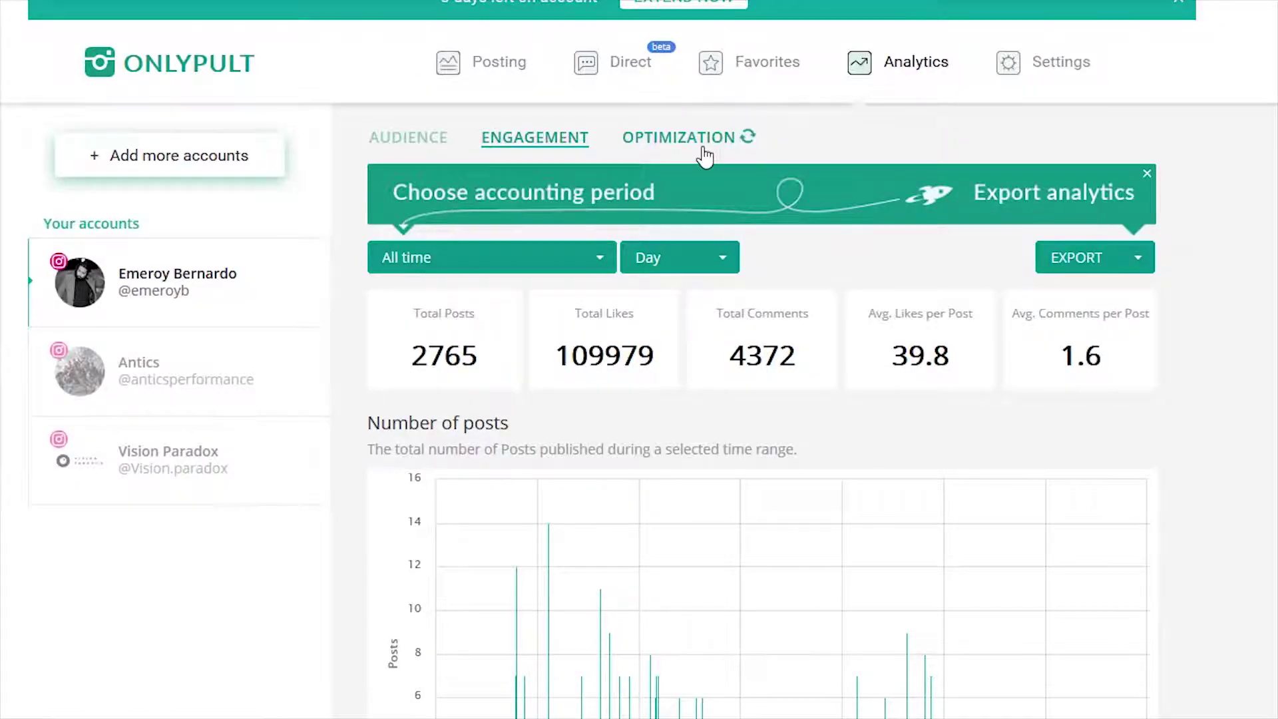
pyautogui.click(704, 148)
# Set the analytics period to Jul 01–14 2018 and review the best-time heatmap, peaking Monday 3pm
pyautogui.click(538, 265)
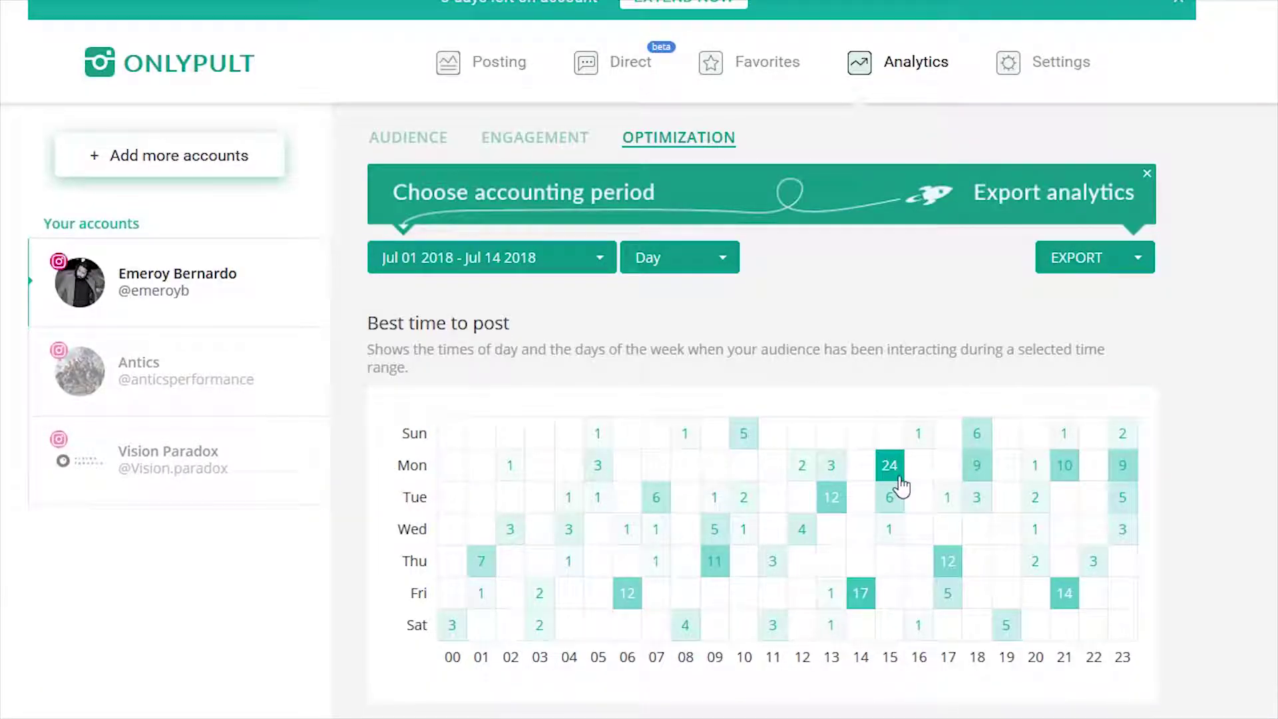
pyautogui.moveTo(903, 473)
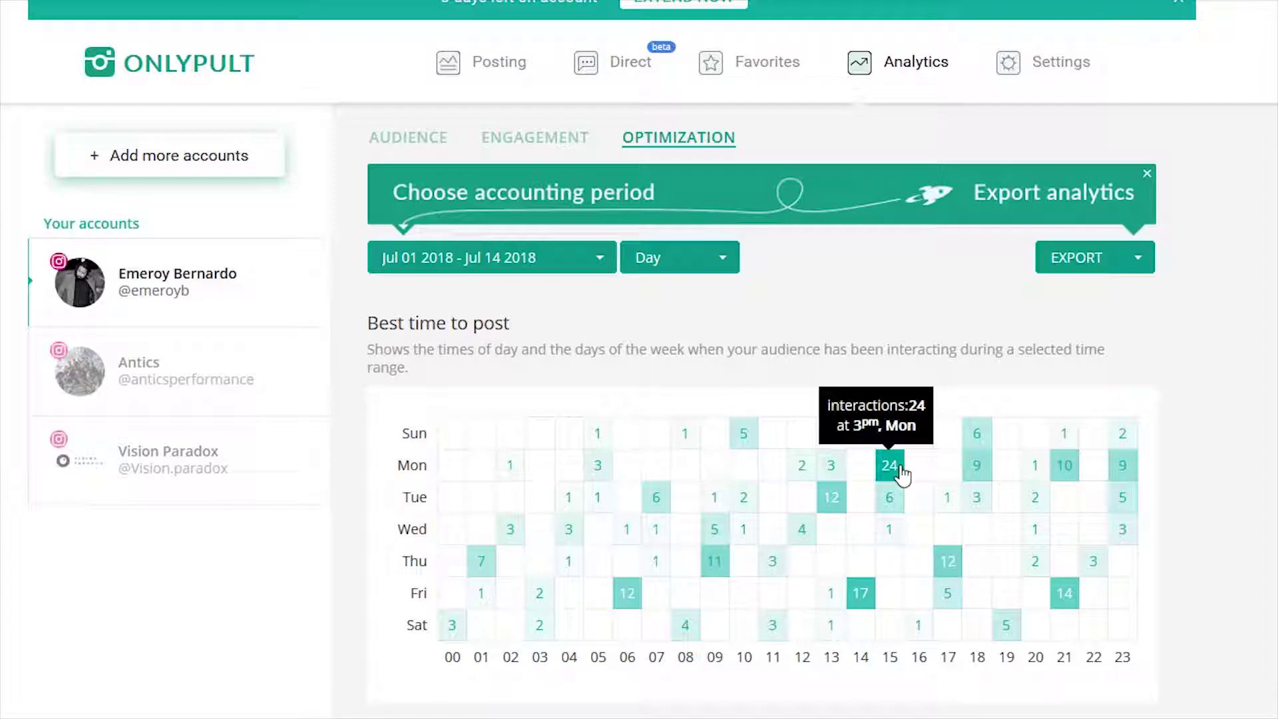
pyautogui.scroll(-5, 1078, 474)
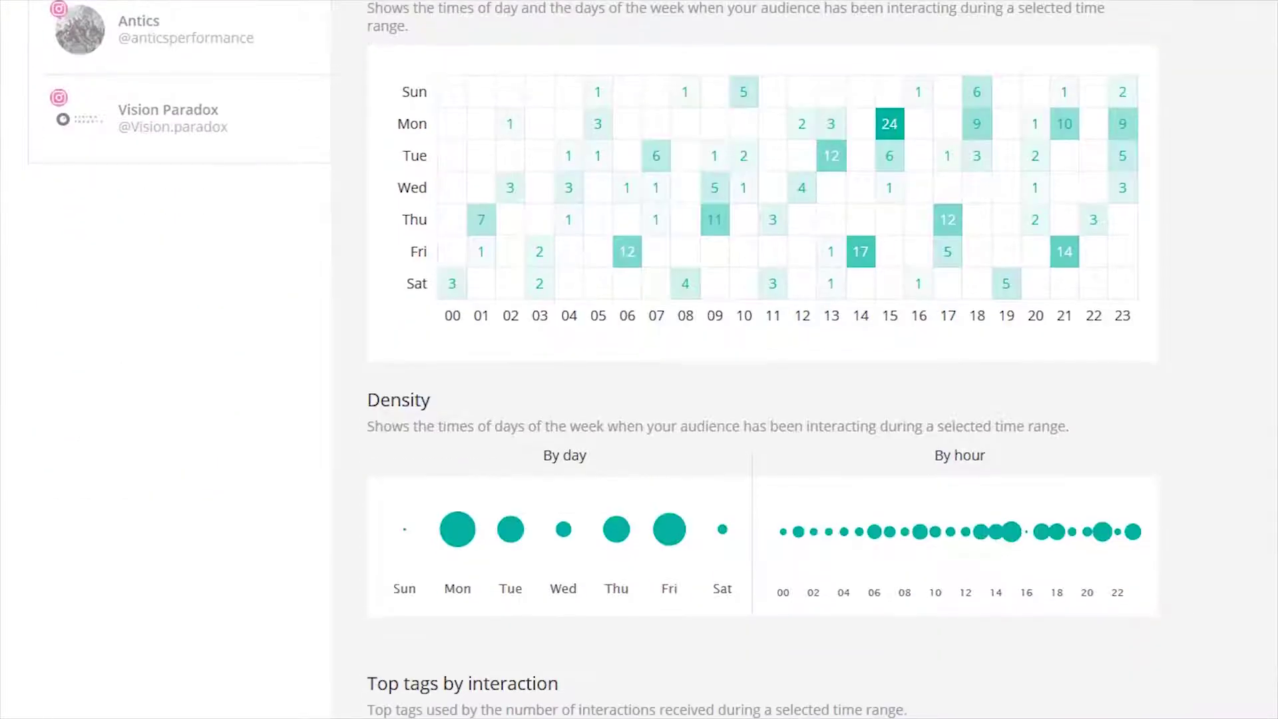
pyautogui.scroll(-5, 1178, 567)
pyautogui.scroll(-1, 1178, 567)
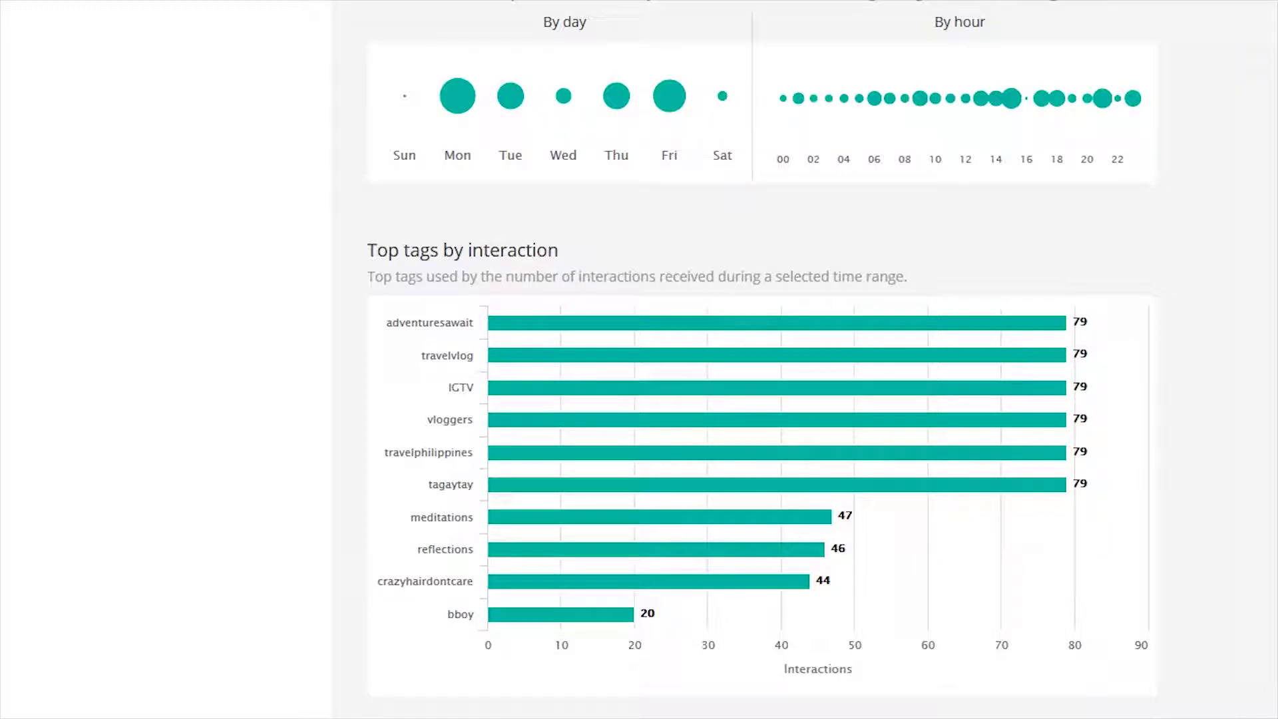
pyautogui.scroll(10, 746, 359)
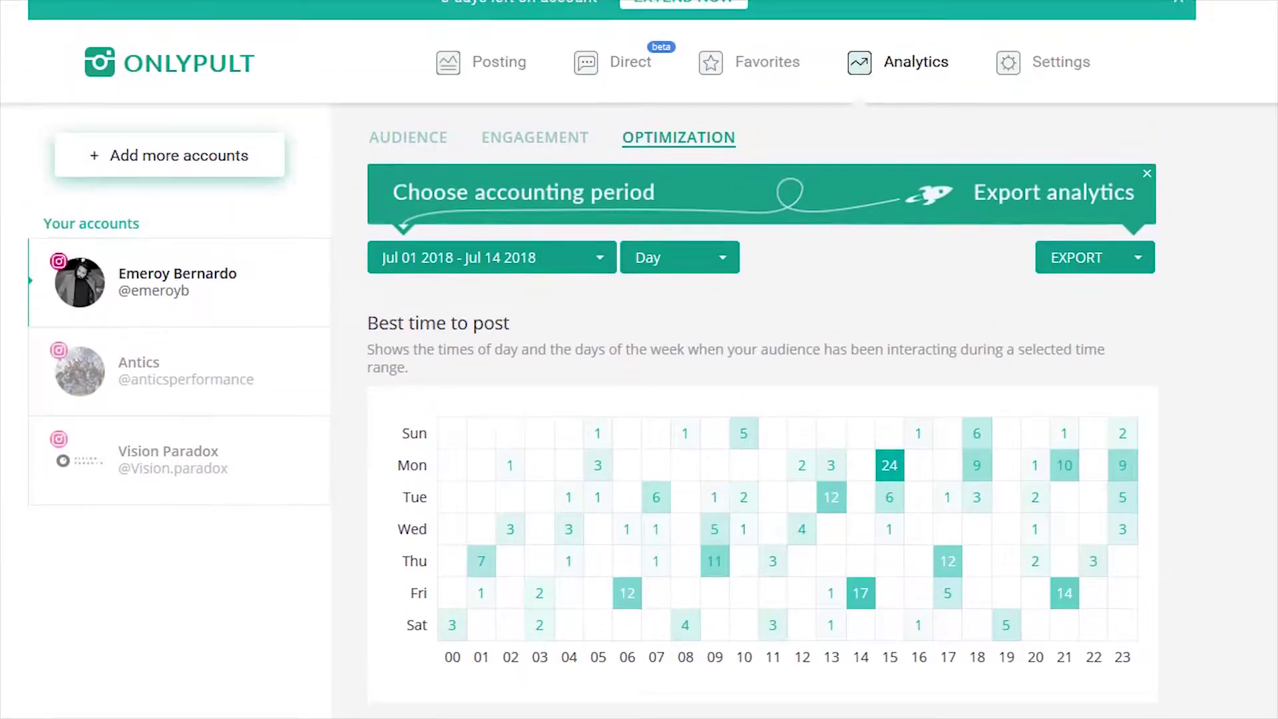
pyautogui.click(501, 64)
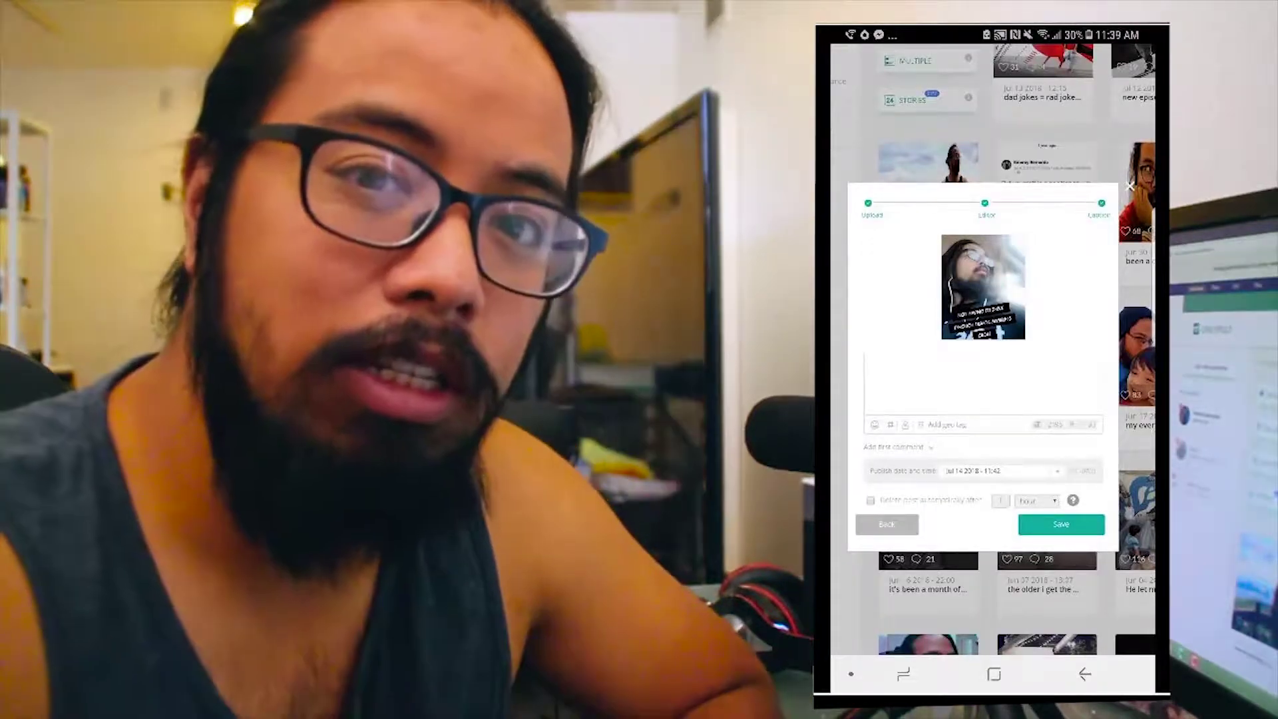
# Caption the phone post 'Test' and start its first comment with the hashtag #hehskssd
pyautogui.click(868, 363)
pyautogui.write('Test')
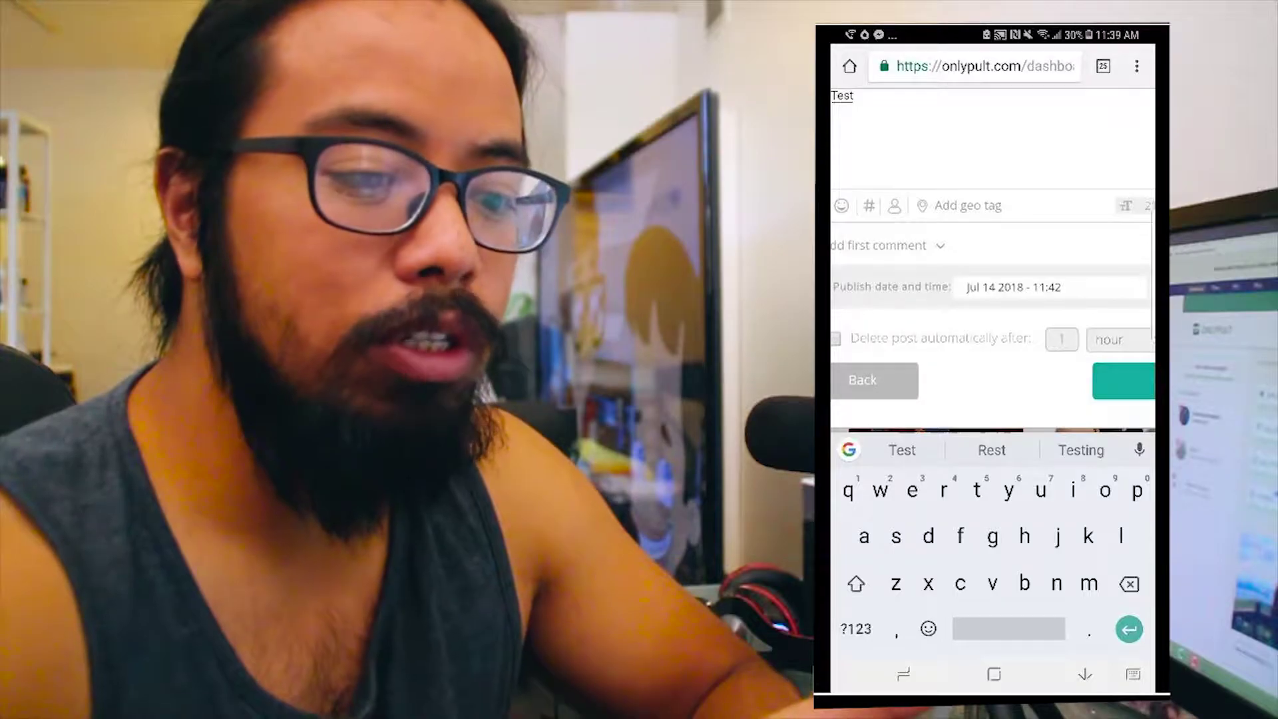
pyautogui.click(886, 245)
pyautogui.scroll(5, 991, 267)
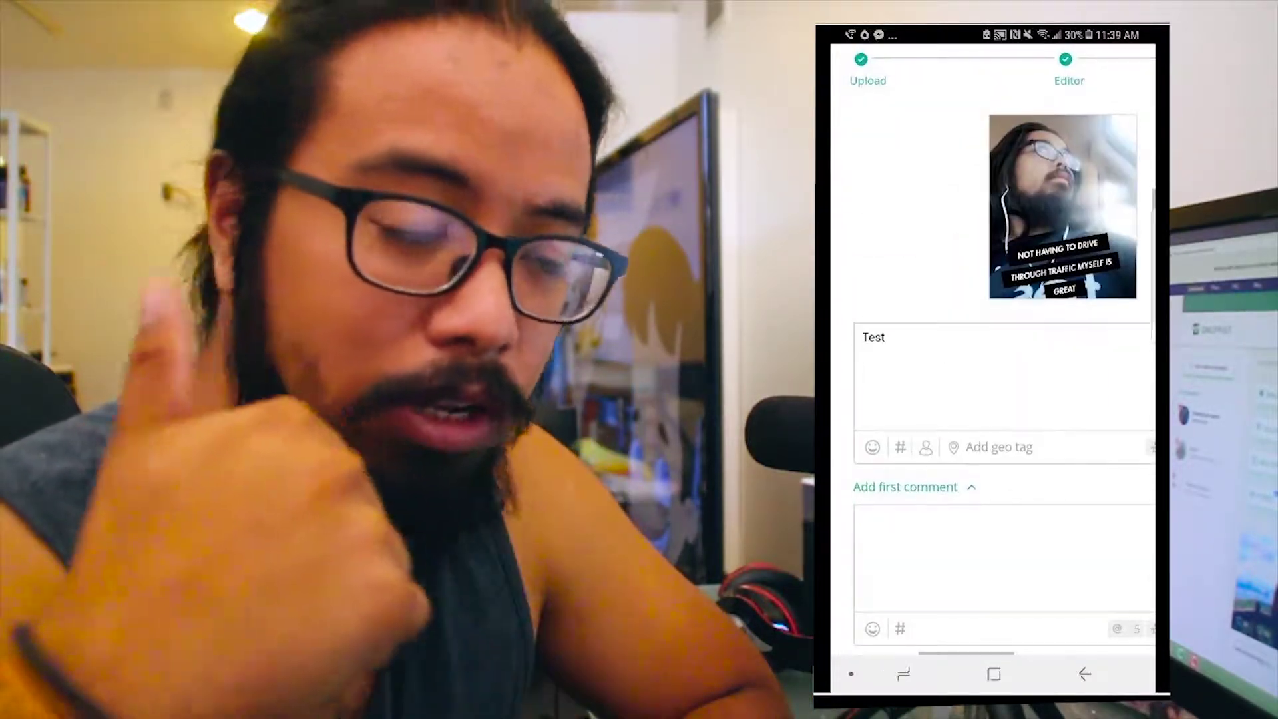
pyautogui.click(865, 519)
pyautogui.scroll(-5, 992, 266)
pyautogui.click(856, 626)
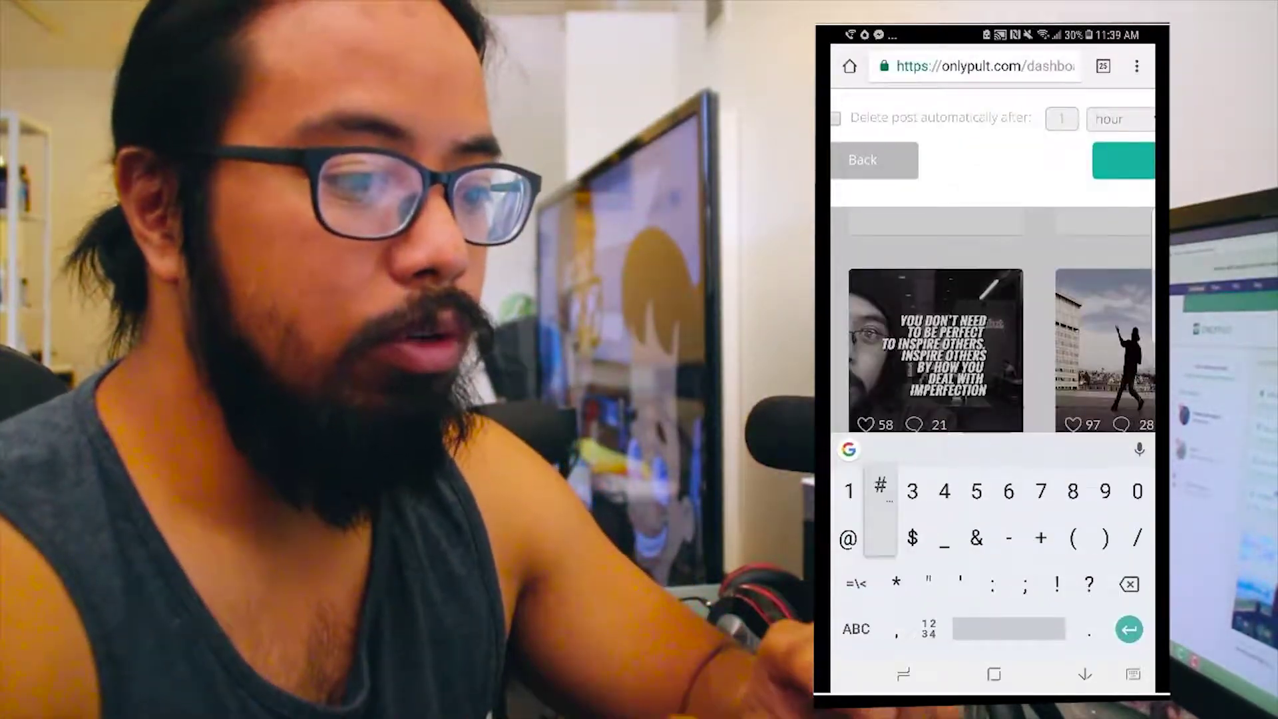
pyautogui.write('#hehskssd')
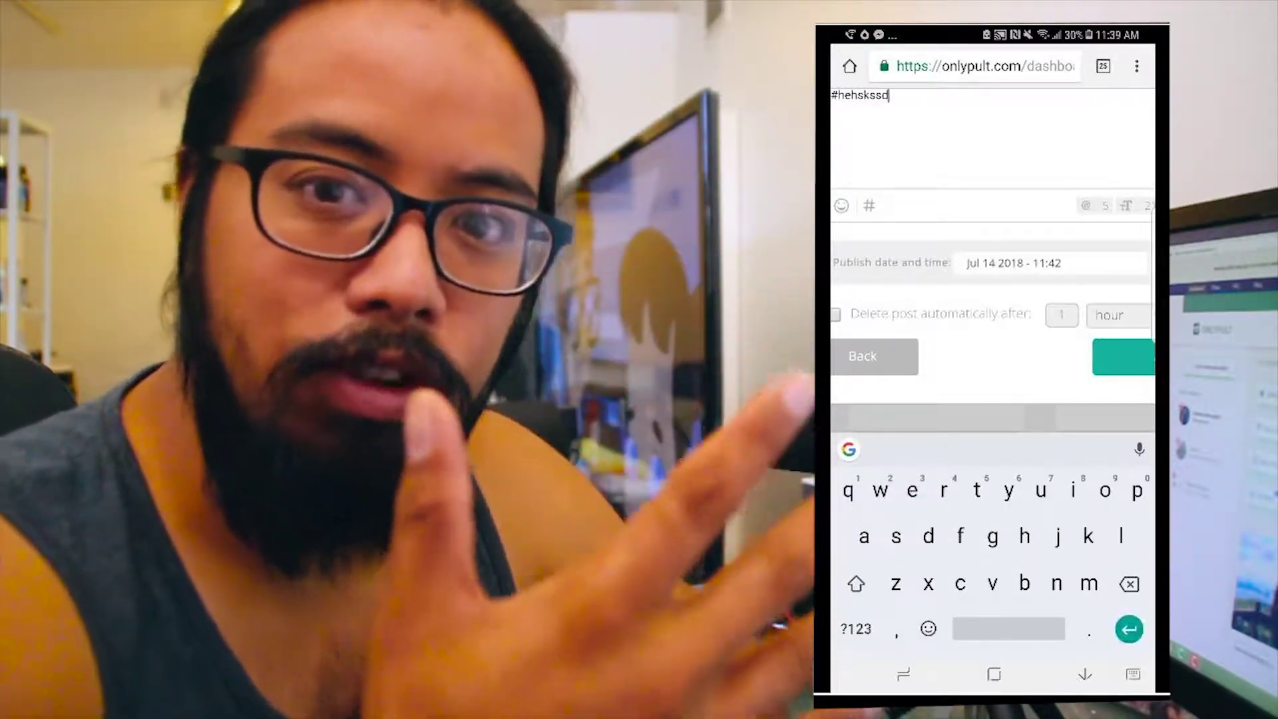
pyautogui.press('Return')
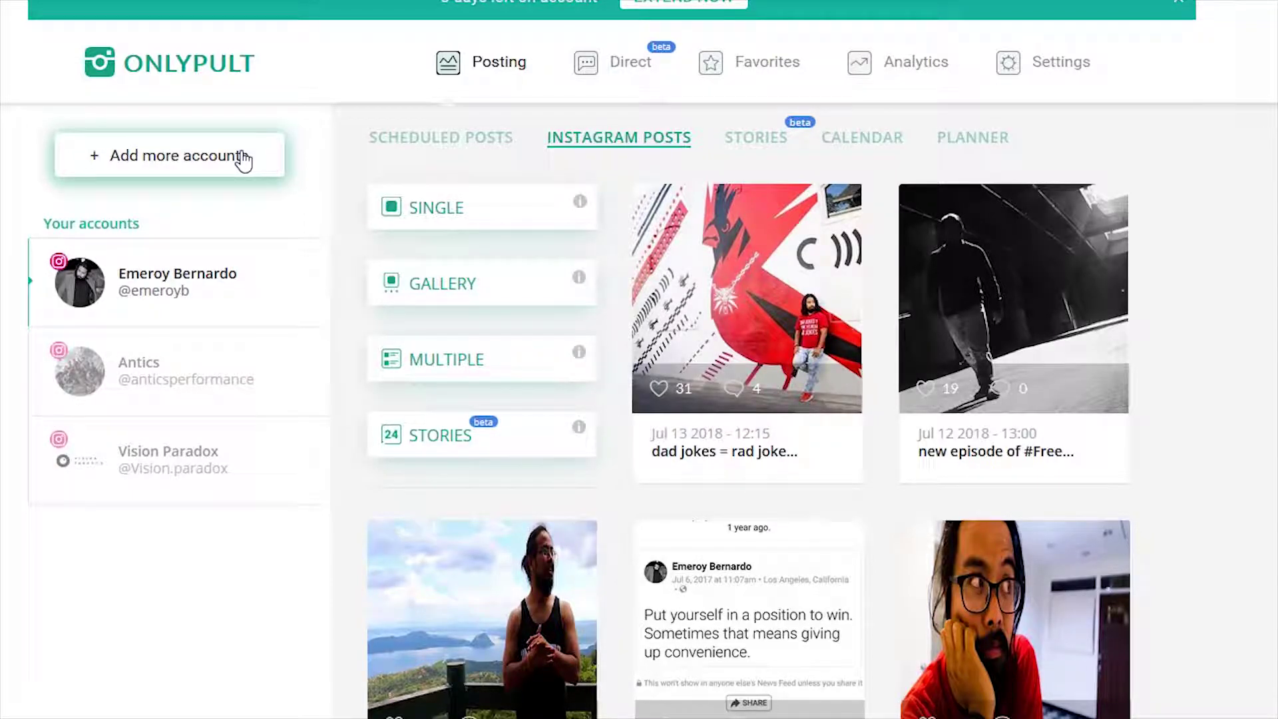
# Delete the third Instagram account from Your accounts and confirm the removal
pyautogui.click(243, 160)
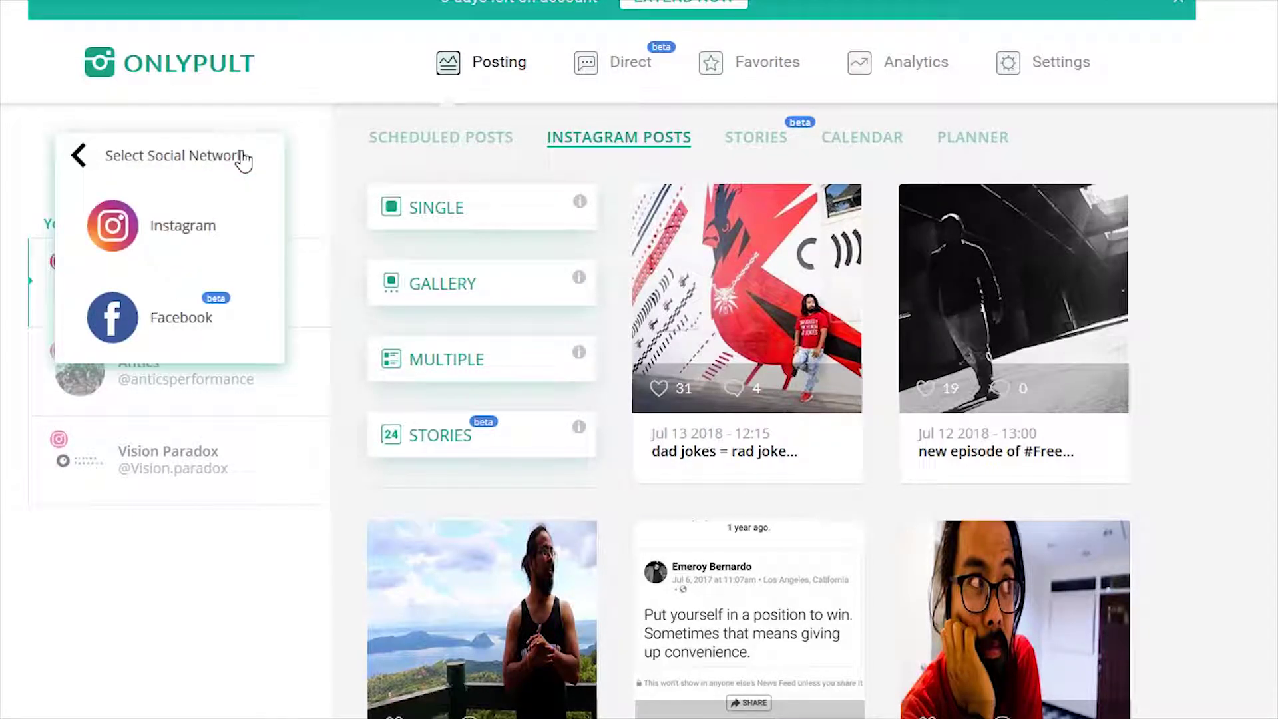
pyautogui.click(230, 230)
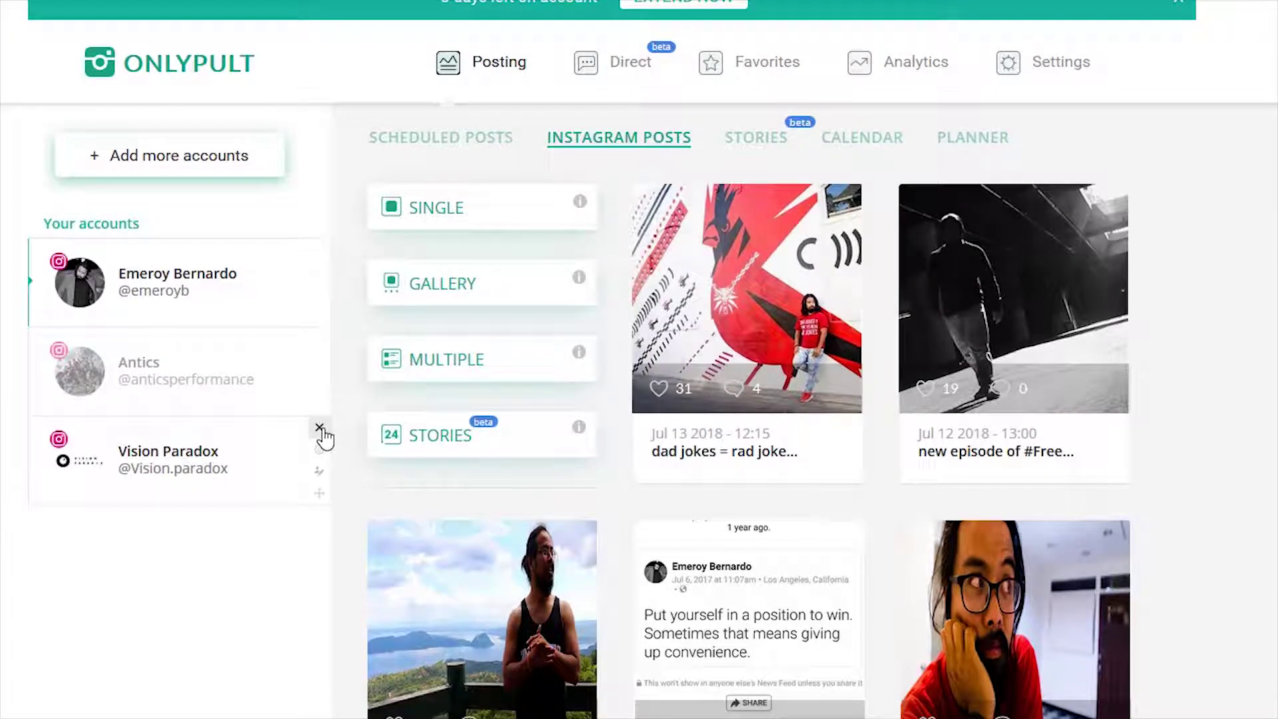
pyautogui.click(320, 428)
pyautogui.click(665, 341)
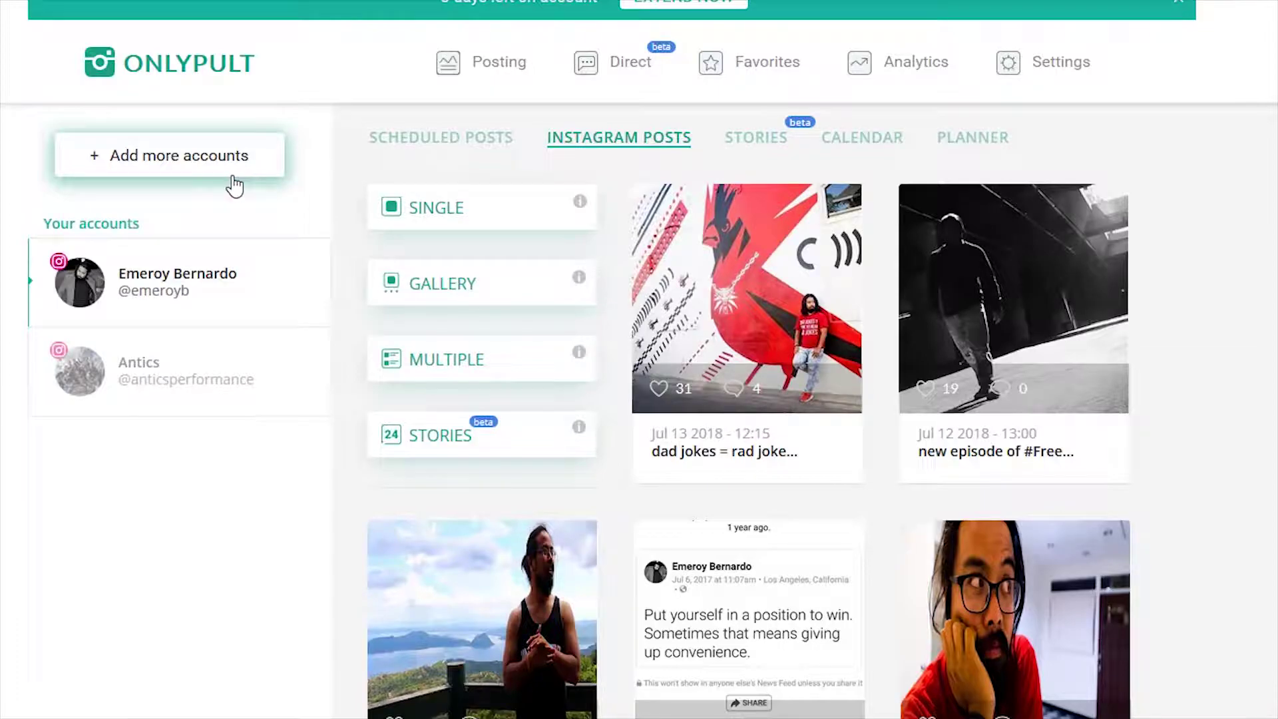
# Start adding a new account with Instagram as the network
pyautogui.click(233, 178)
pyautogui.click(233, 218)
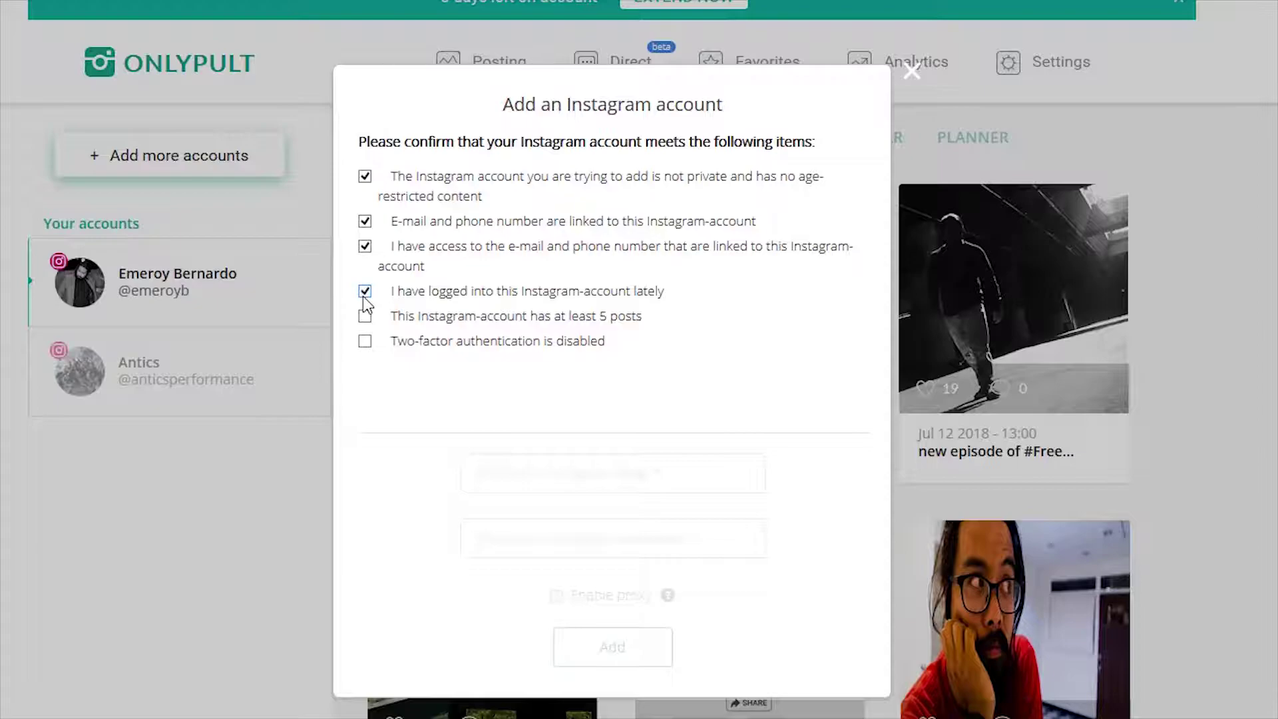
# Confirm two-factor authentication is disabled, paste the account password again after the error, and restart adding Instagram
pyautogui.click(365, 342)
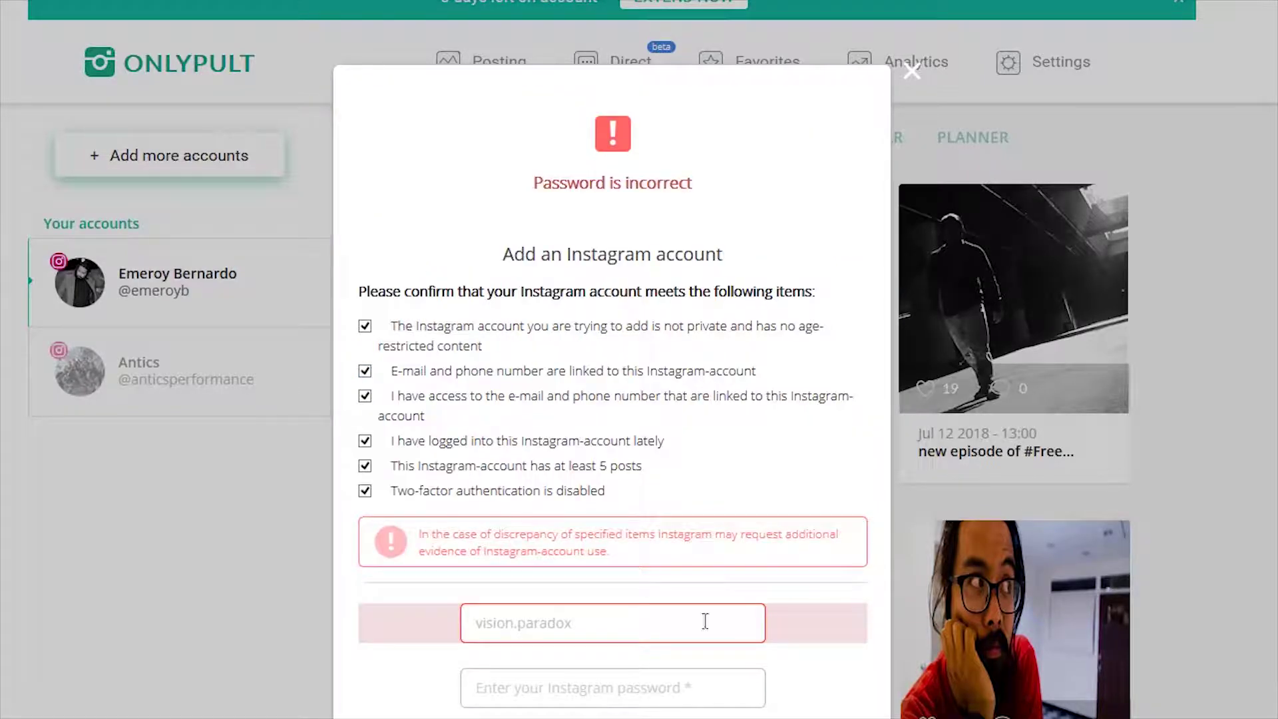
pyautogui.click(667, 681)
pyautogui.hotkey('ctrl', 'v')
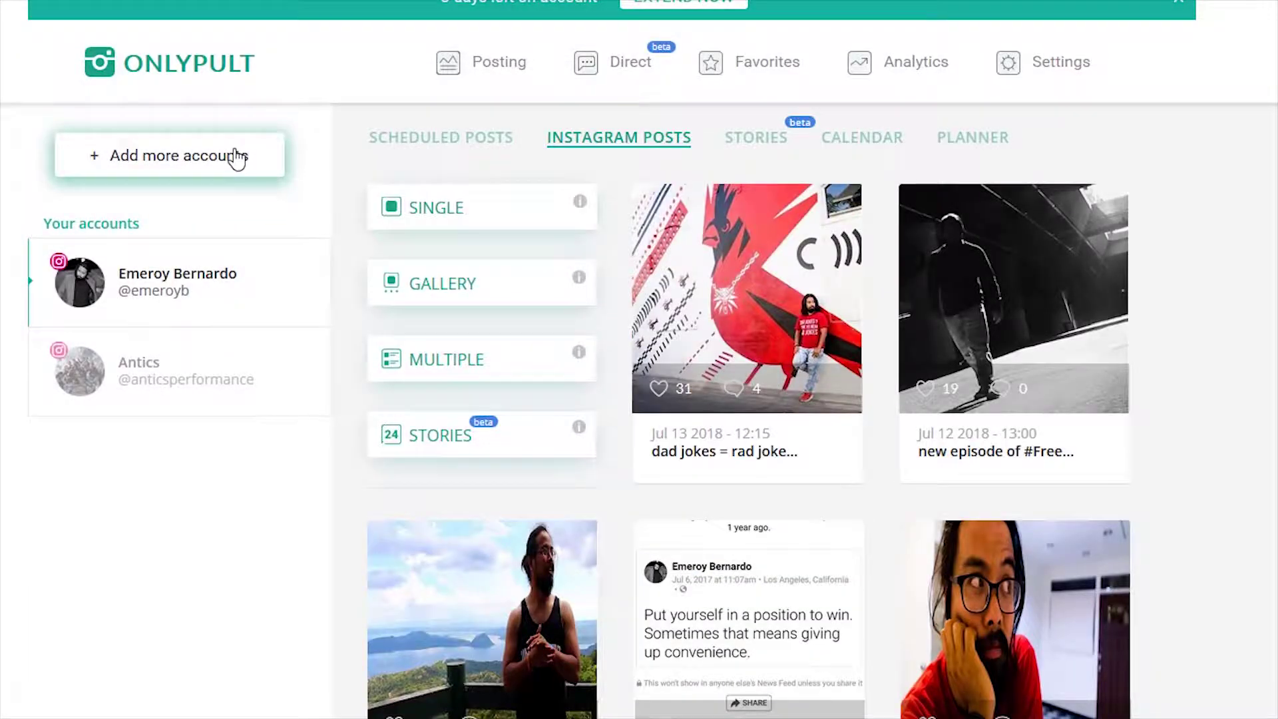
pyautogui.click(243, 157)
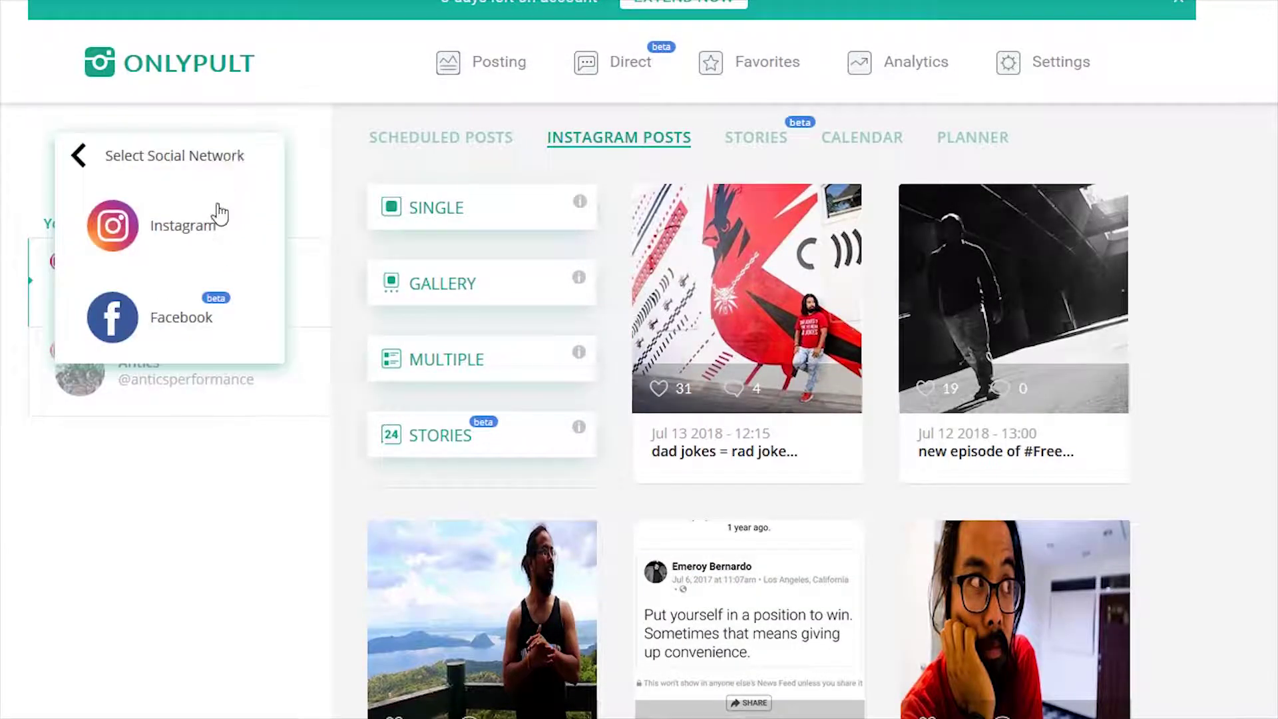